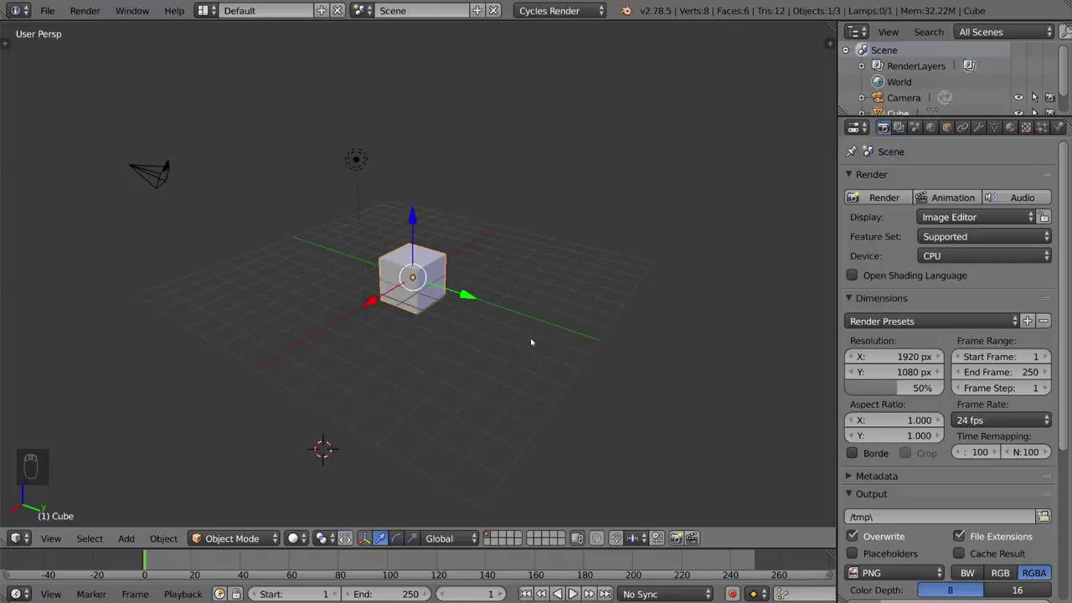
# - Browse the Properties tabs through object and constraints, and toggle the viewport's T and N panels
pyautogui.click(898, 127)
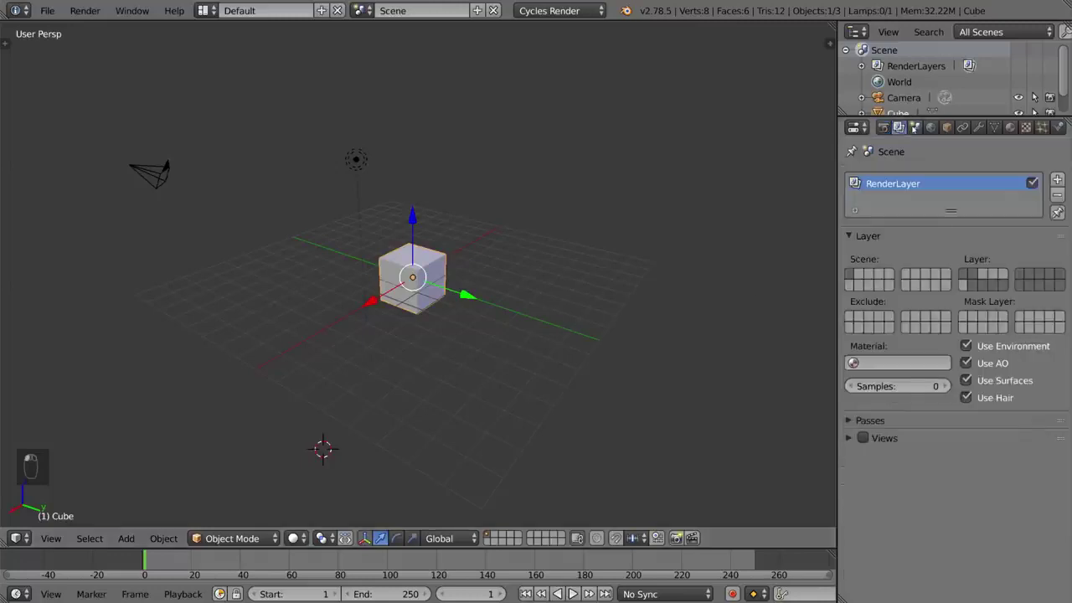
pyautogui.click(915, 127)
pyautogui.click(931, 127)
pyautogui.click(946, 128)
pyautogui.click(963, 127)
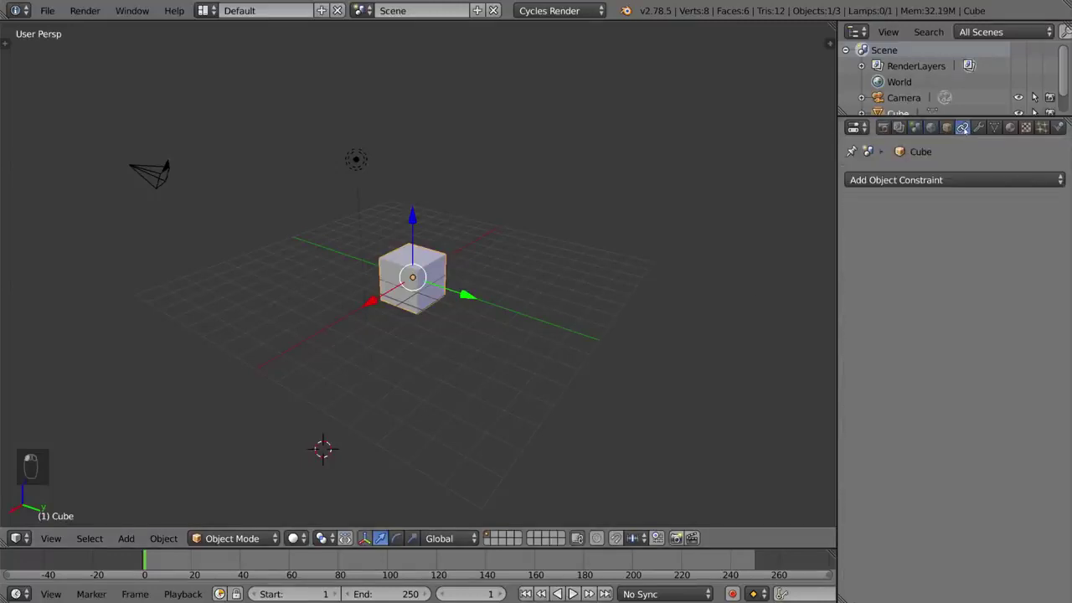
pyautogui.press('t')
pyautogui.press('t')
pyautogui.press('n')
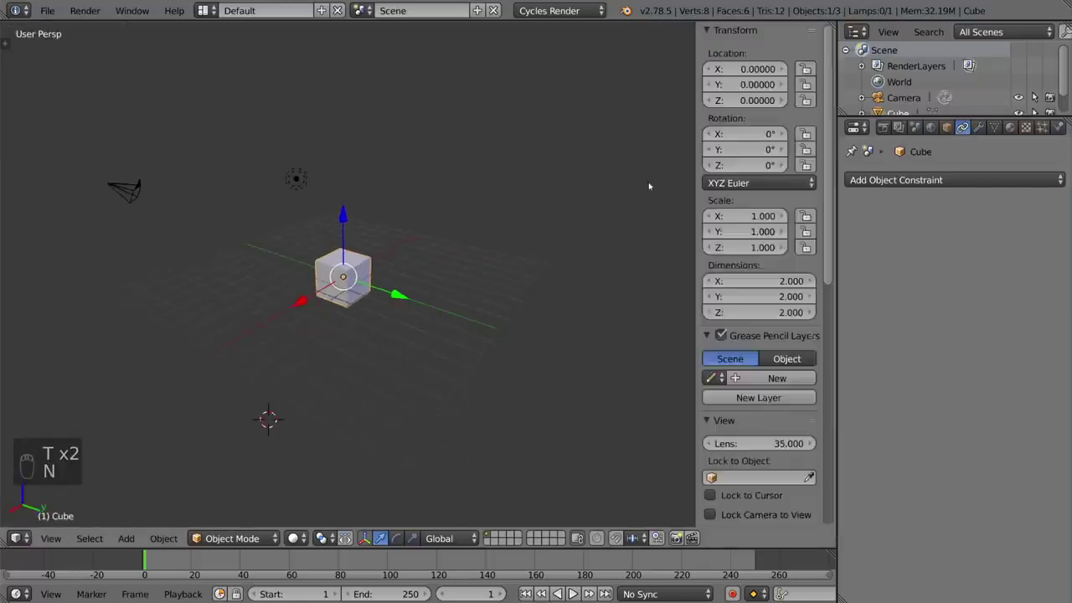
pyautogui.press('n')
# - Look through the material, texture and physics tabs, then return to Render settings
pyautogui.click(882, 127)
pyautogui.click(1010, 127)
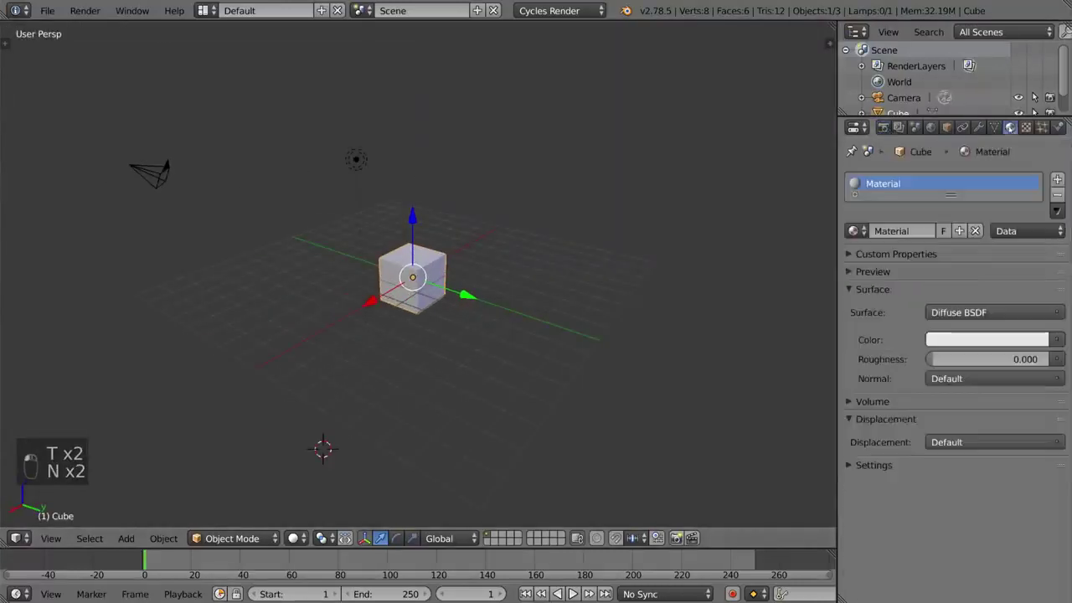
pyautogui.click(1025, 127)
pyautogui.click(1043, 128)
pyautogui.click(1010, 128)
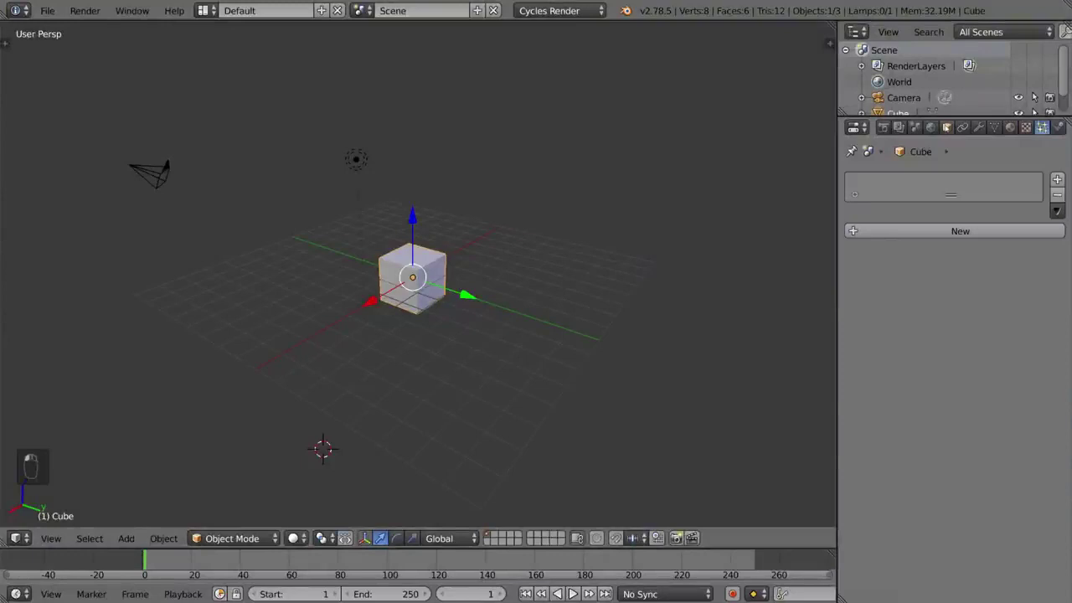
pyautogui.click(946, 127)
pyautogui.click(882, 127)
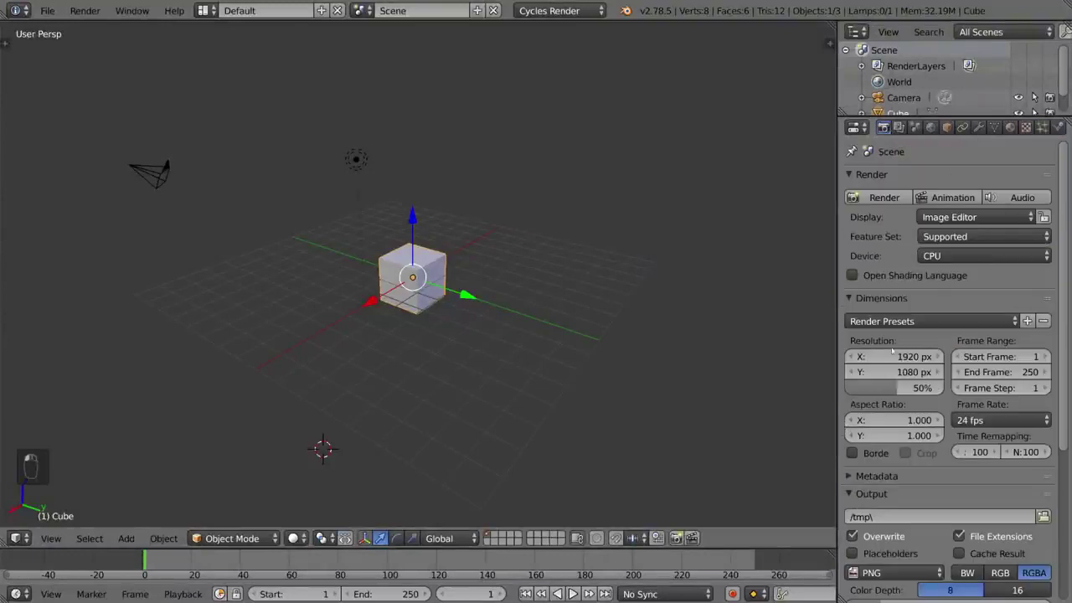
pyautogui.press('n')
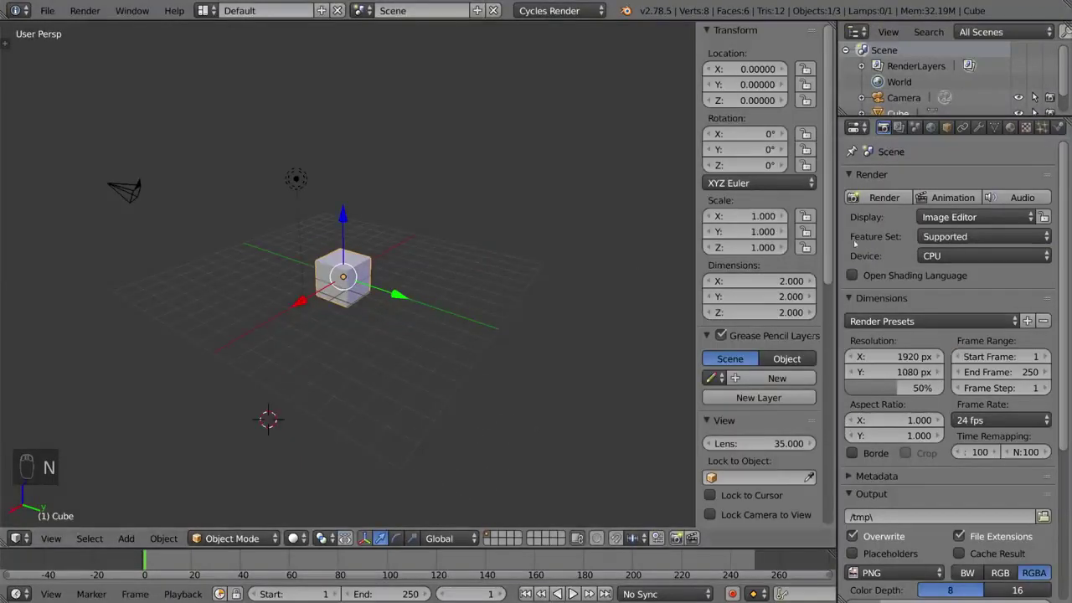
pyautogui.press('n')
pyautogui.press('n')
# - Render frame 1 with Cycles and scroll the Render properties down to the Film panel and back
pyautogui.scroll(-2, 1023, 205)
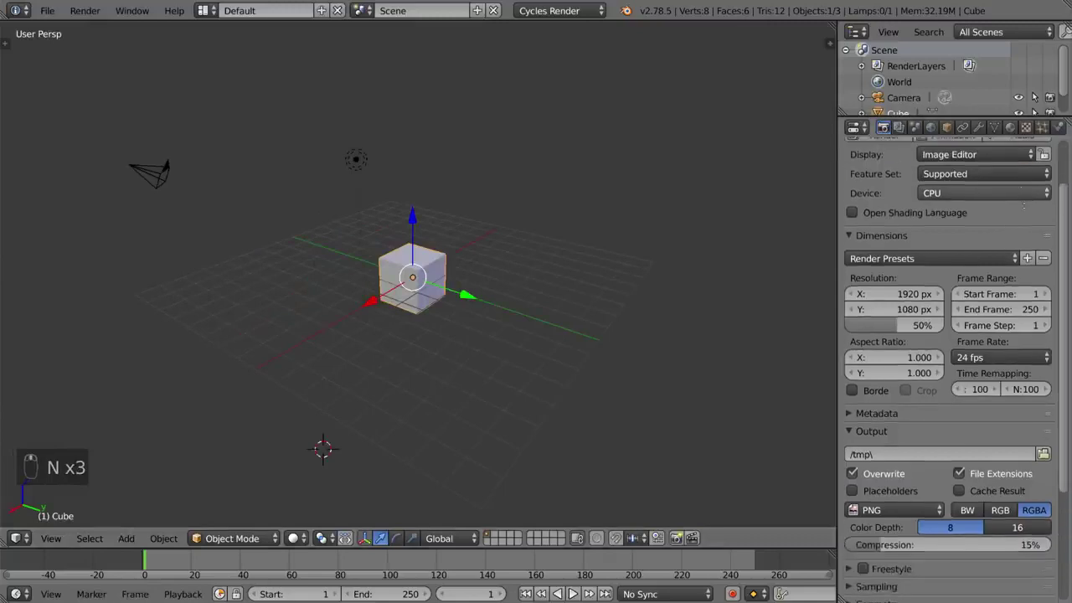
pyautogui.scroll(2, 1023, 205)
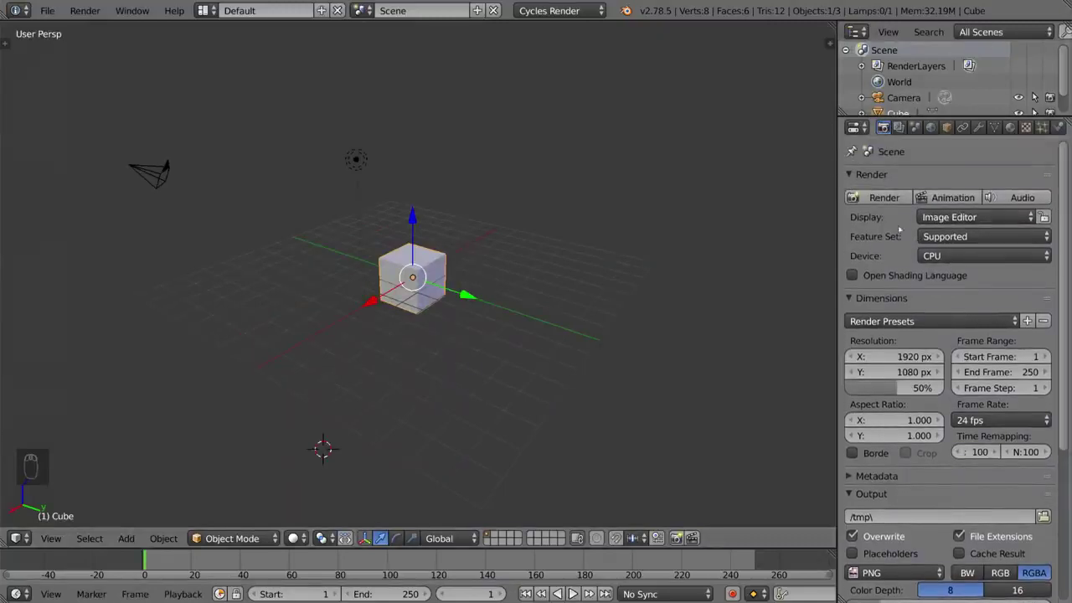
pyautogui.scroll(-4, 936, 355)
pyautogui.scroll(3, 936, 355)
pyautogui.scroll(1, 936, 355)
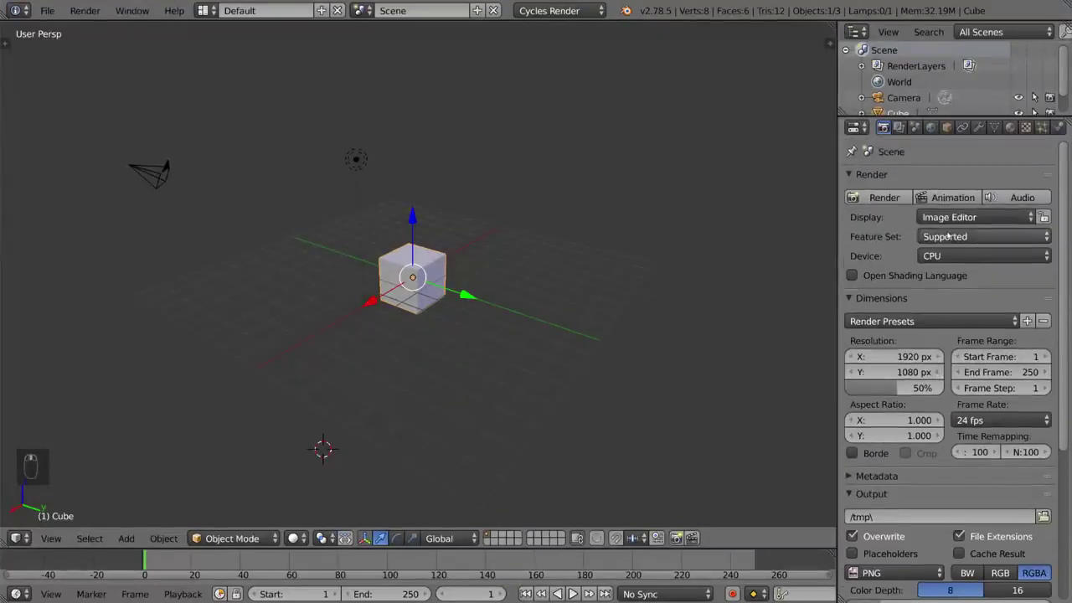
pyautogui.click(883, 198)
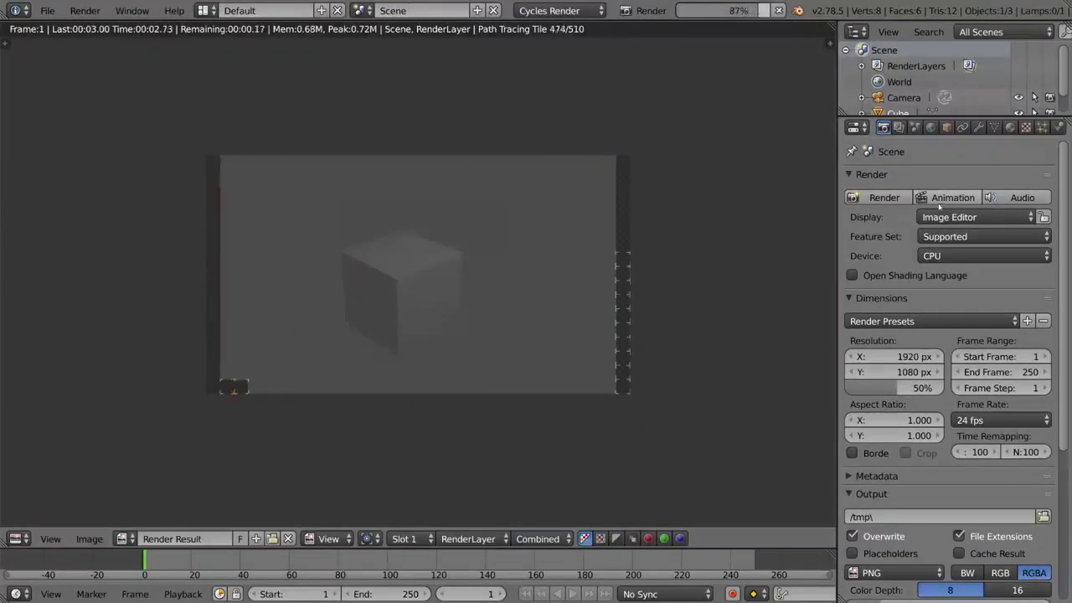
pyautogui.scroll(-4, 929, 285)
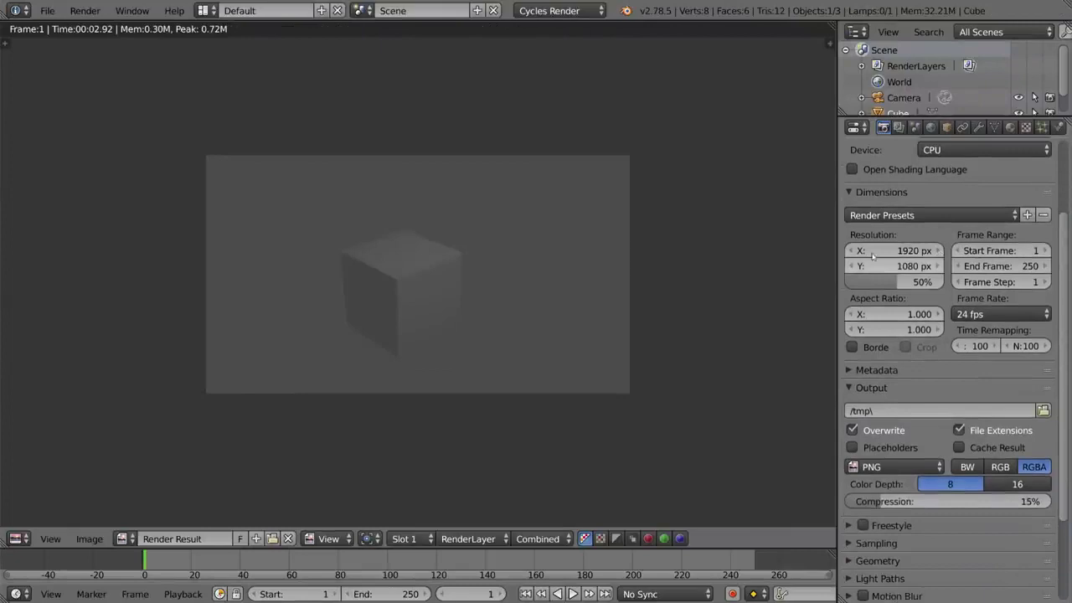
pyautogui.scroll(-4, 936, 335)
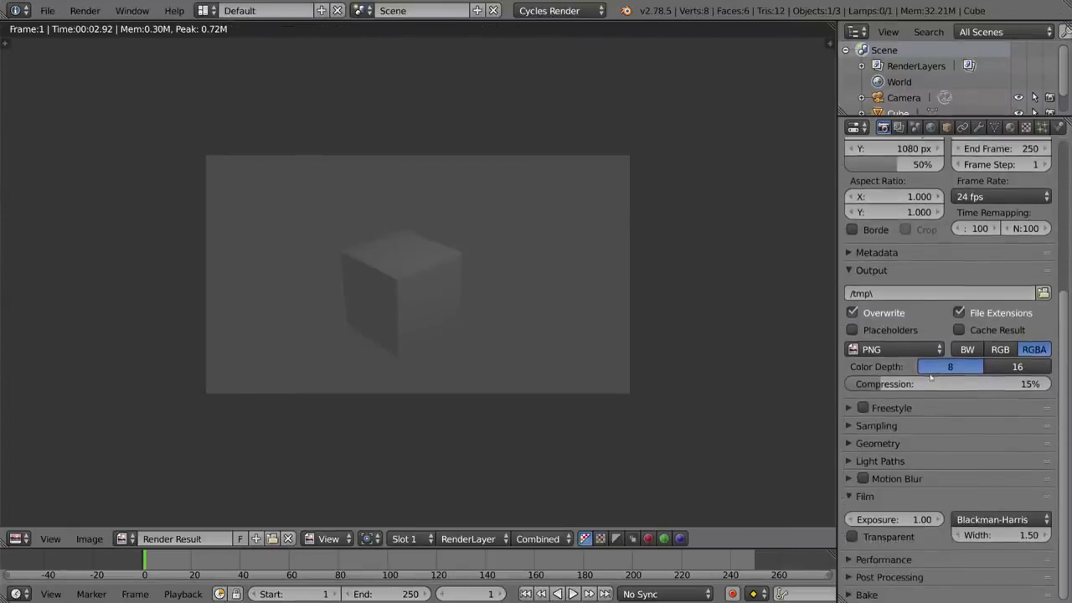
pyautogui.scroll(8, 929, 379)
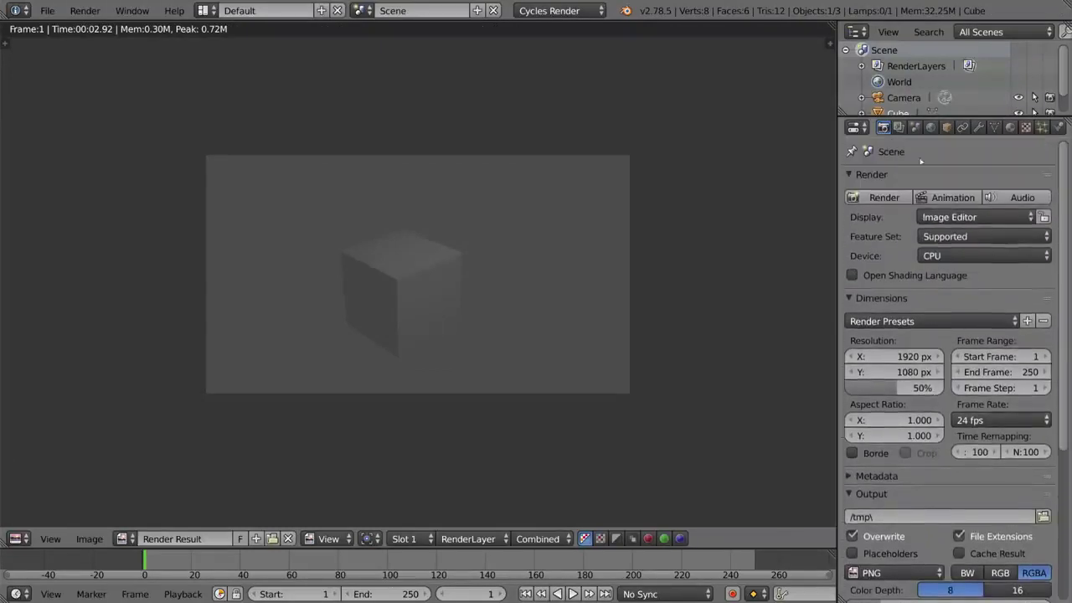
# - Inspect the RenderLayer passes, then add a second render layer and delete RenderLayer.001 again
pyautogui.click(898, 128)
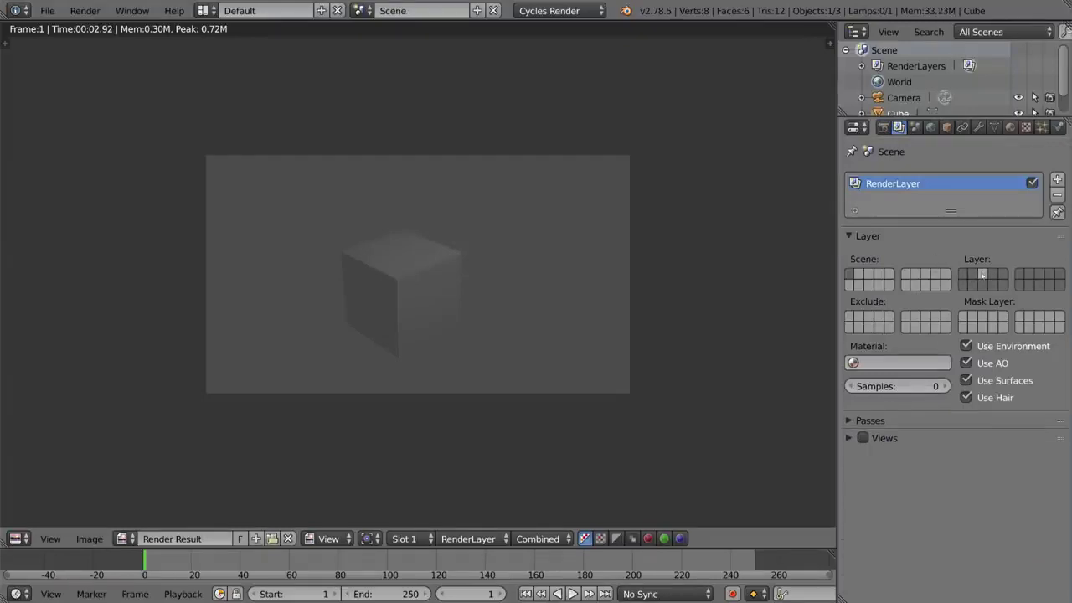
pyautogui.click(942, 419)
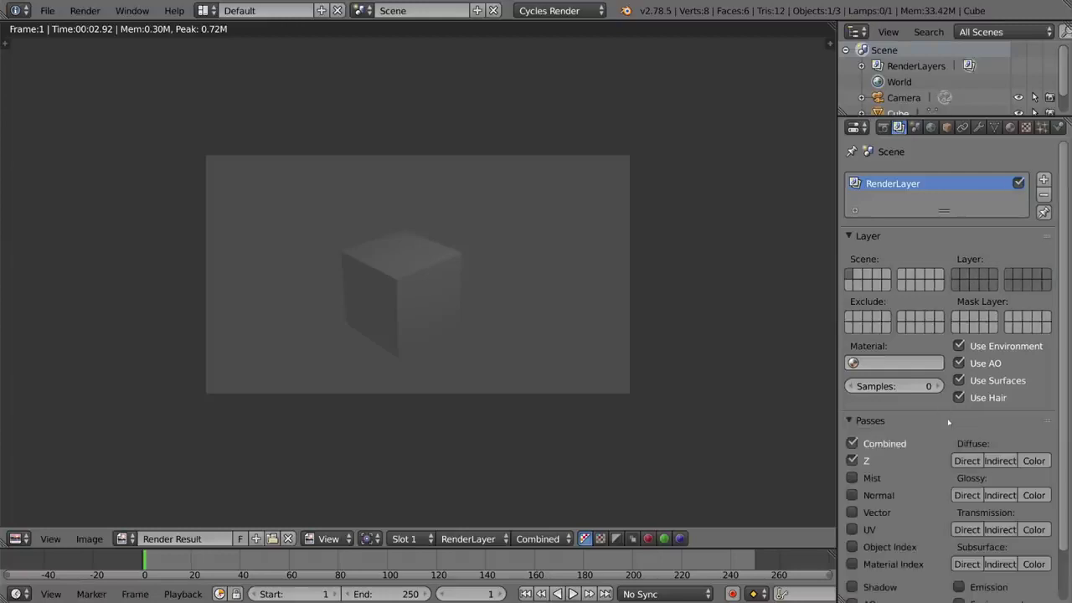
pyautogui.scroll(-2, 950, 392)
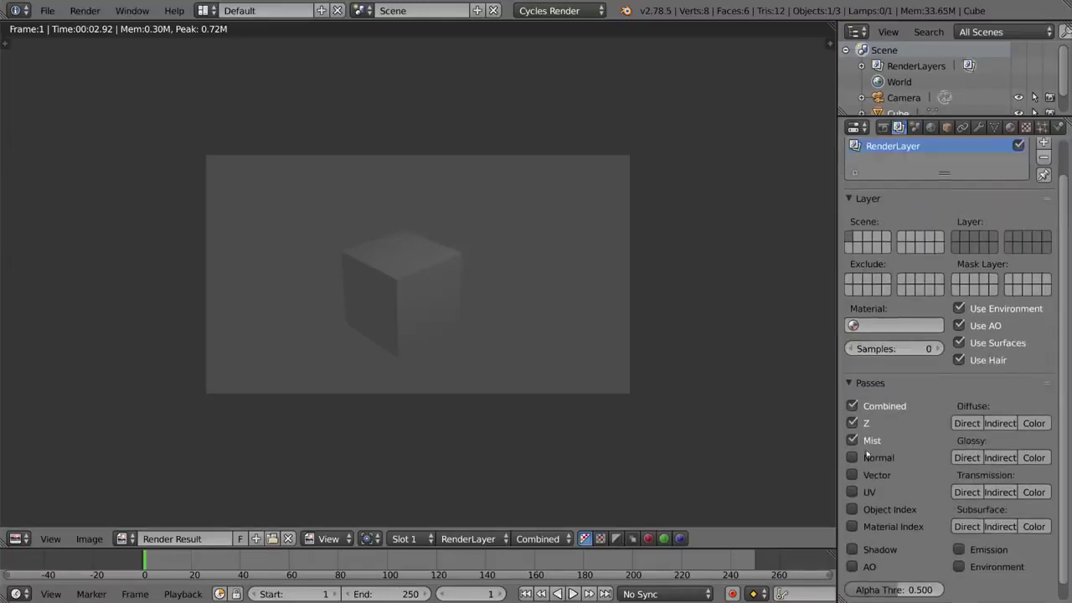
pyautogui.scroll(2, 937, 401)
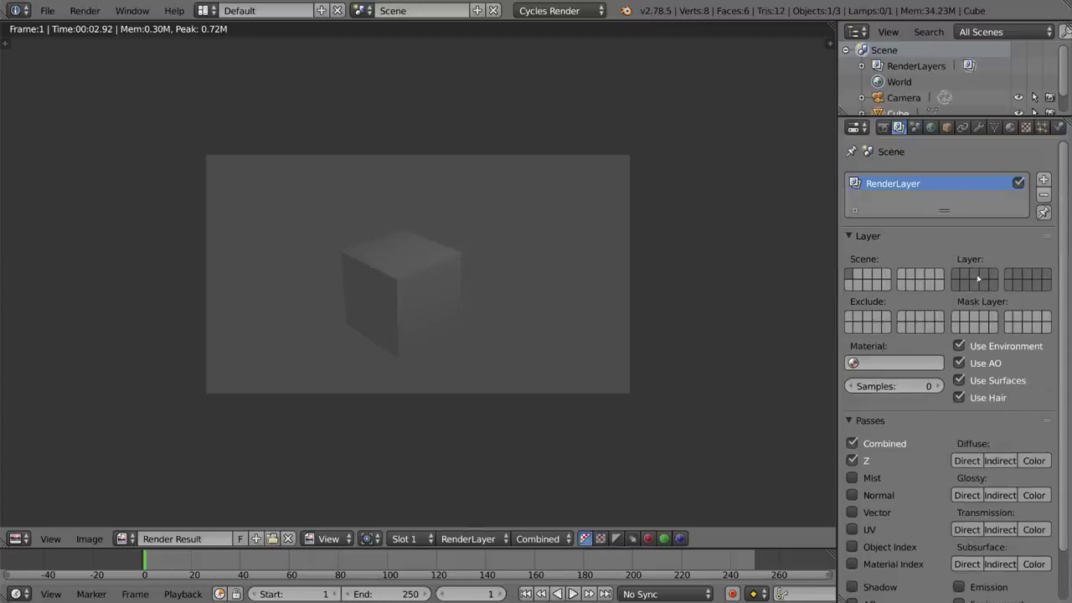
pyautogui.click(1042, 180)
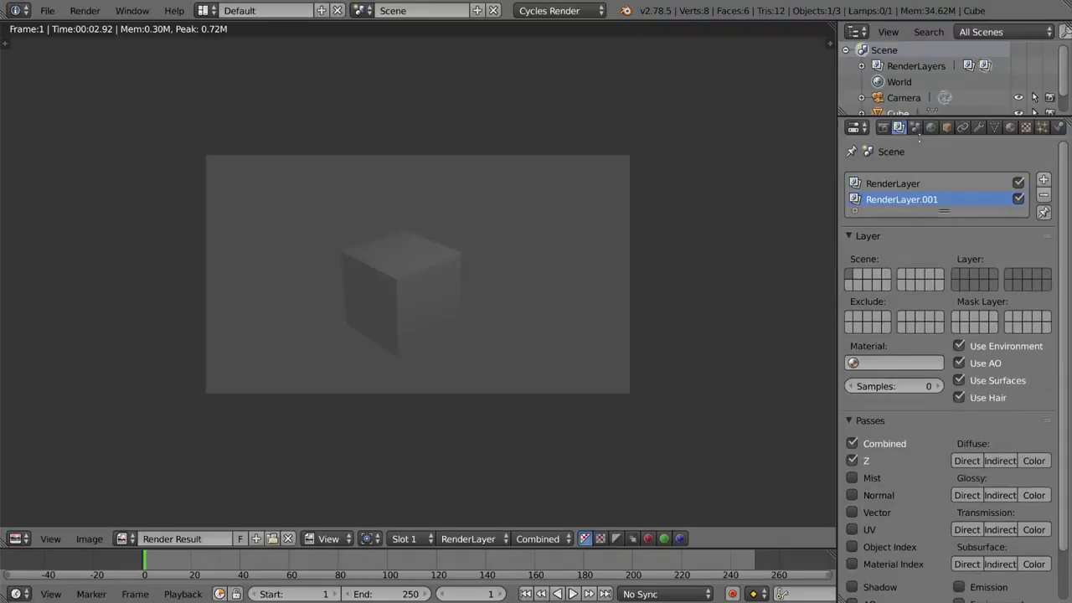
pyautogui.click(1042, 195)
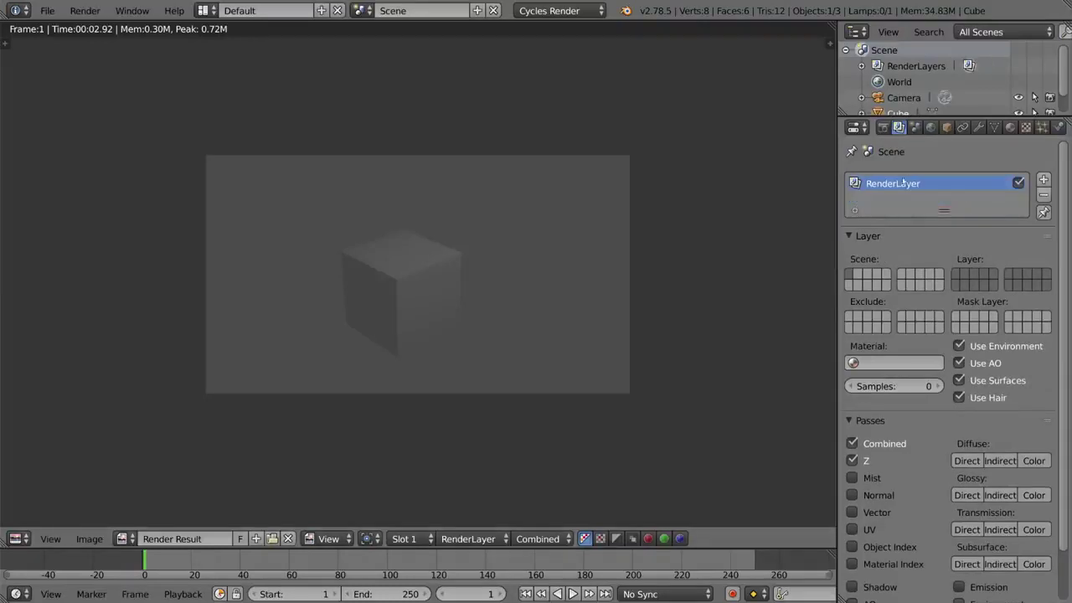
# - Review the Scene camera and units, keeping Camera, Degrees and unit system None
pyautogui.click(915, 127)
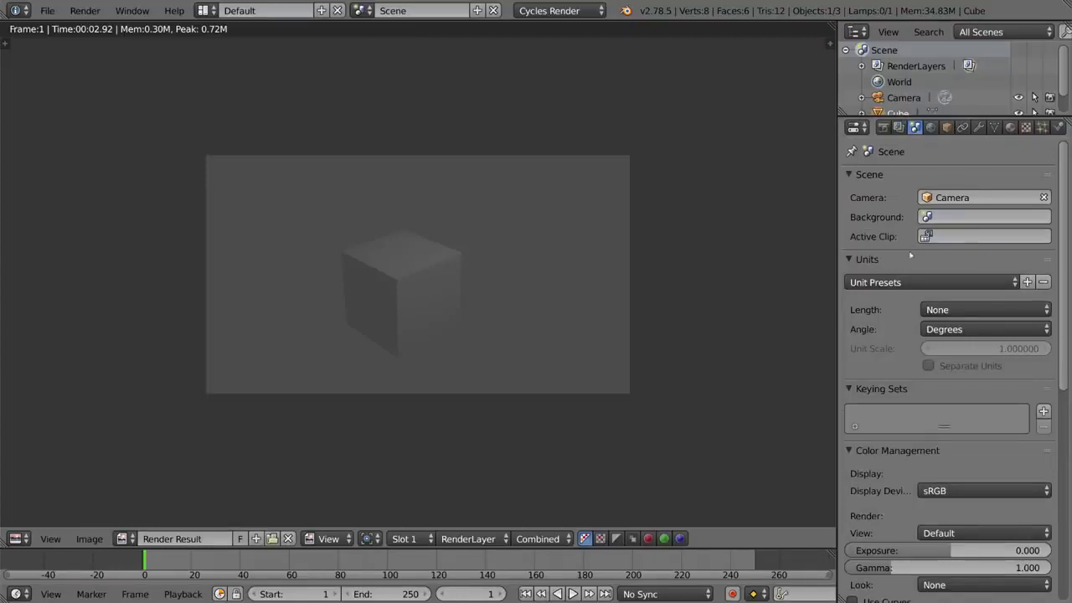
pyautogui.click(981, 194)
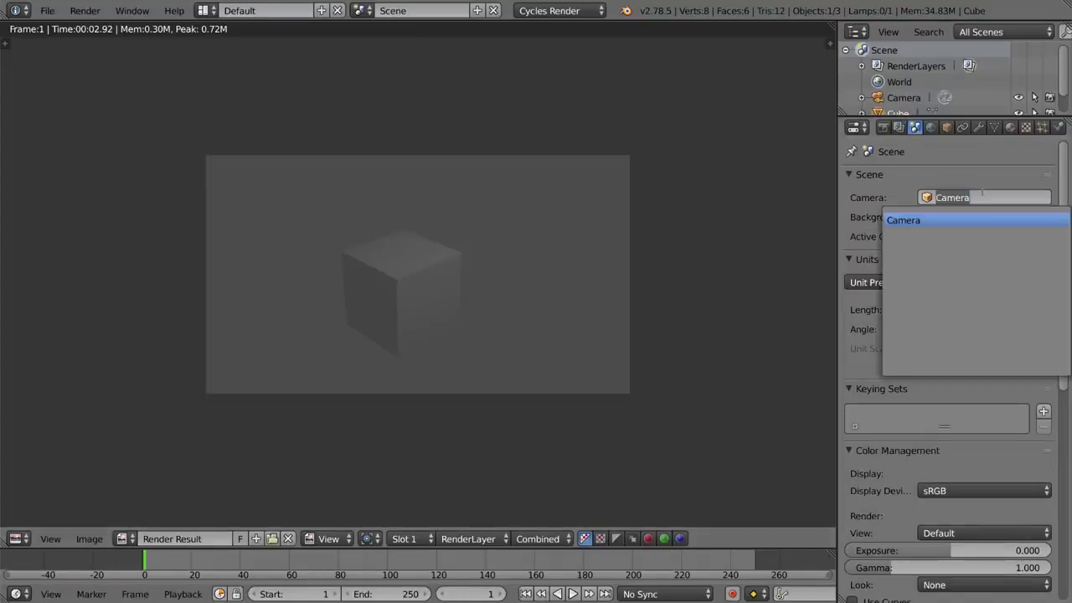
pyautogui.press('Return')
pyautogui.scroll(-1, 983, 184)
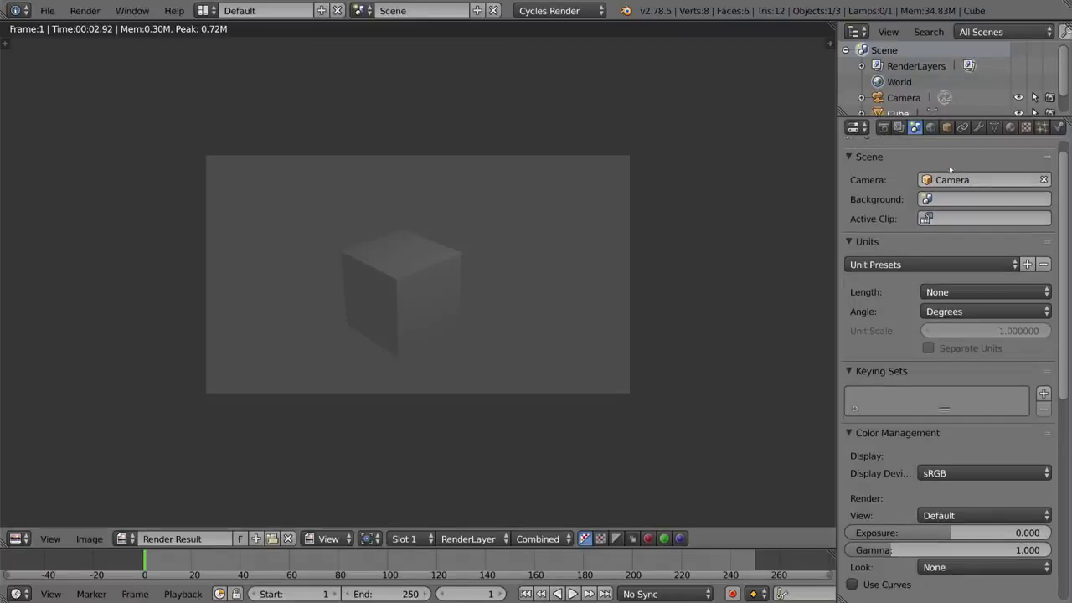
pyautogui.scroll(-2, 983, 195)
pyautogui.click(900, 230)
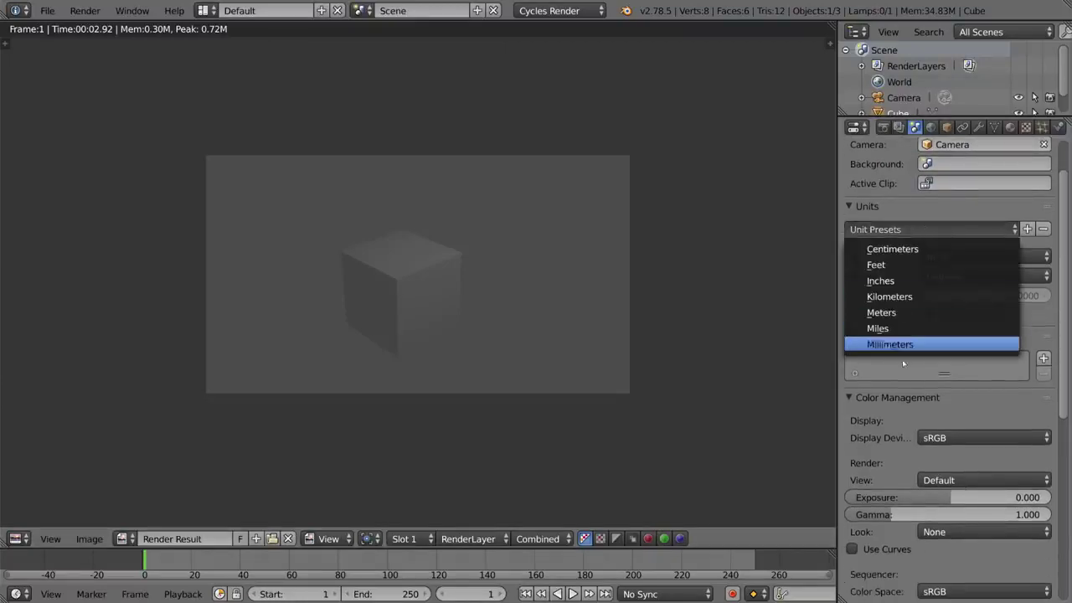
pyautogui.click(938, 206)
pyautogui.click(938, 206)
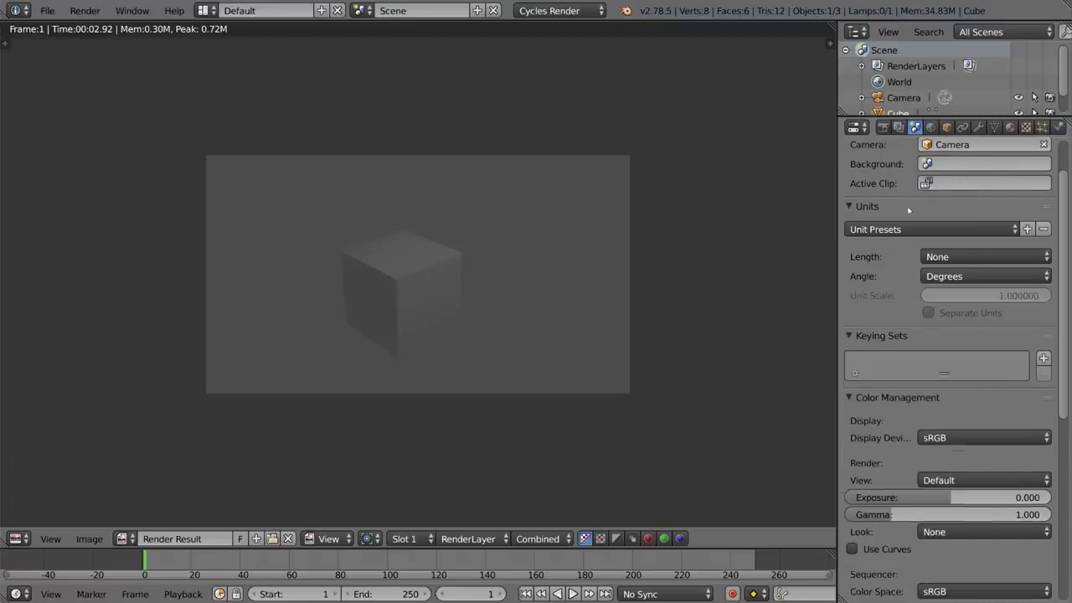
pyautogui.click(969, 276)
pyautogui.click(969, 276)
pyautogui.click(969, 258)
pyautogui.click(969, 257)
# - Leave the colour view transform at Default and toggle scene Gravity, ending with it on
pyautogui.scroll(-4, 961, 304)
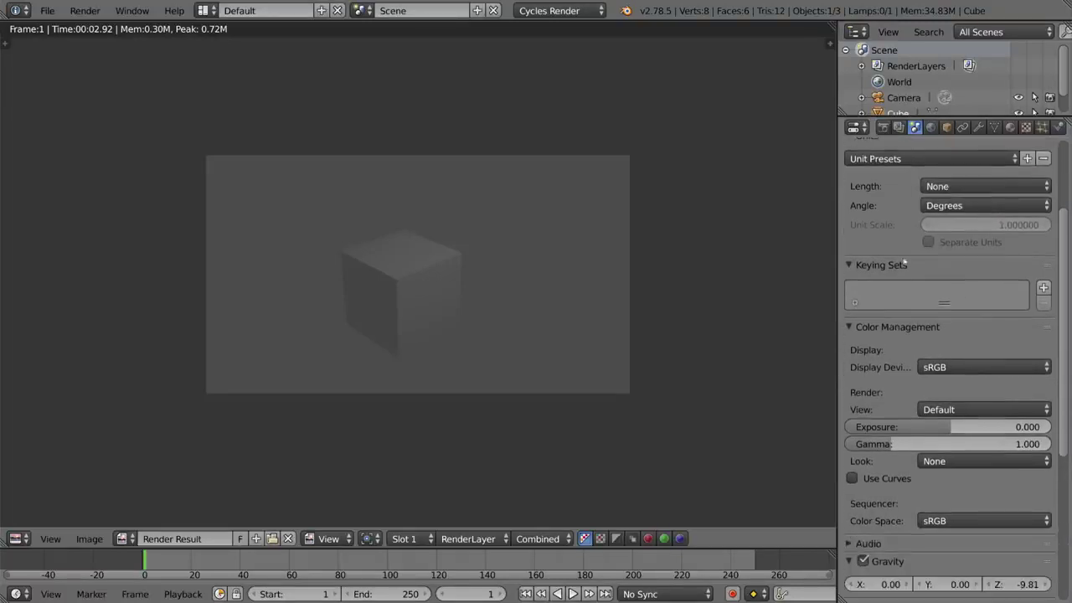
pyautogui.scroll(-4, 961, 342)
pyautogui.click(961, 339)
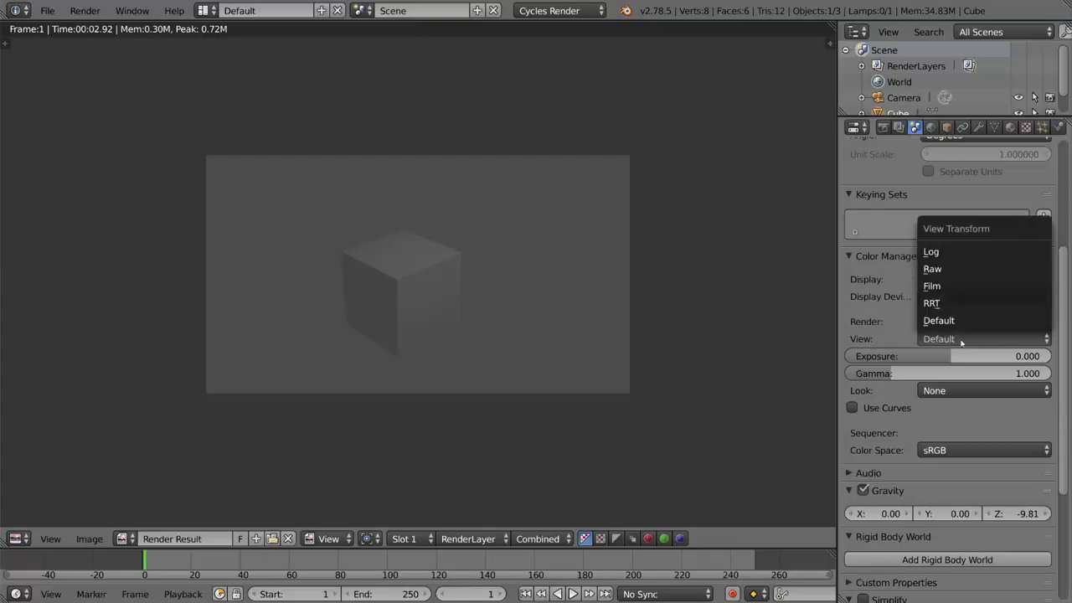
pyautogui.click(931, 321)
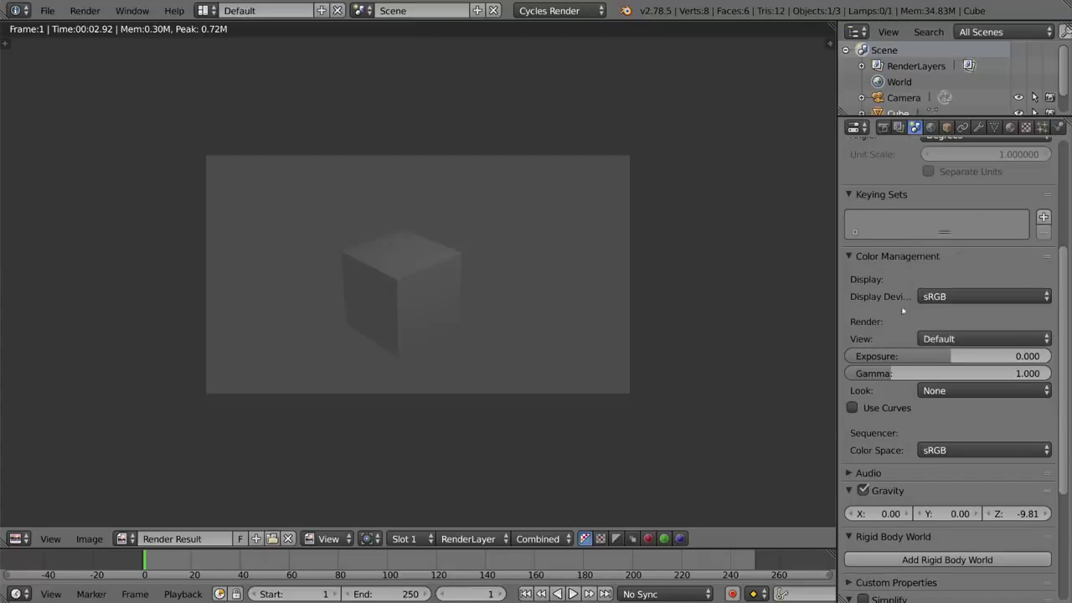
pyautogui.scroll(-6, 903, 311)
pyautogui.click(868, 386)
pyautogui.click(867, 386)
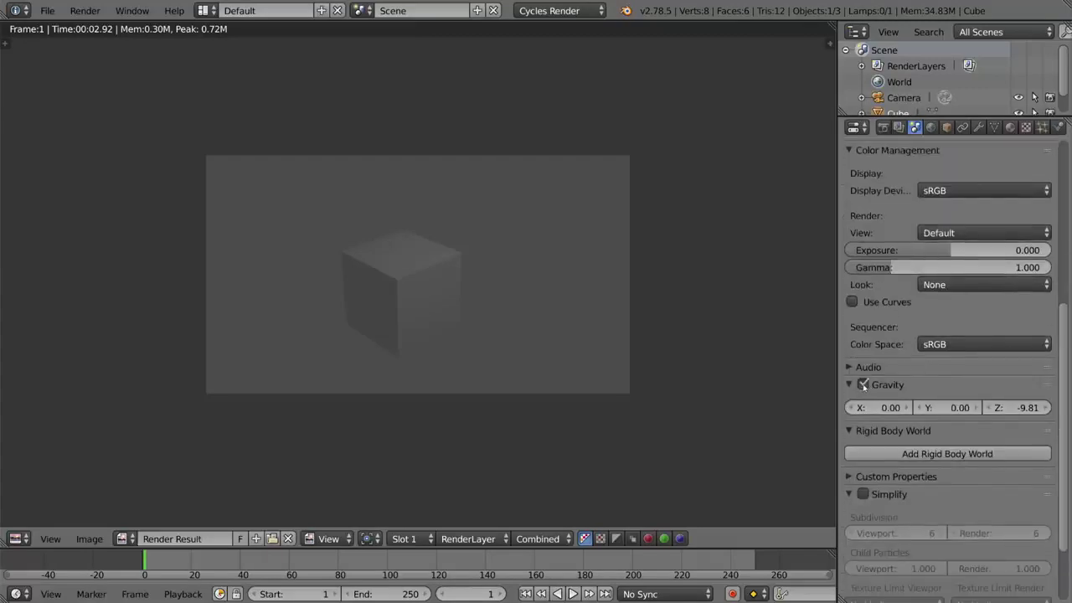
pyautogui.click(868, 386)
pyautogui.click(867, 386)
pyautogui.scroll(15, 949, 415)
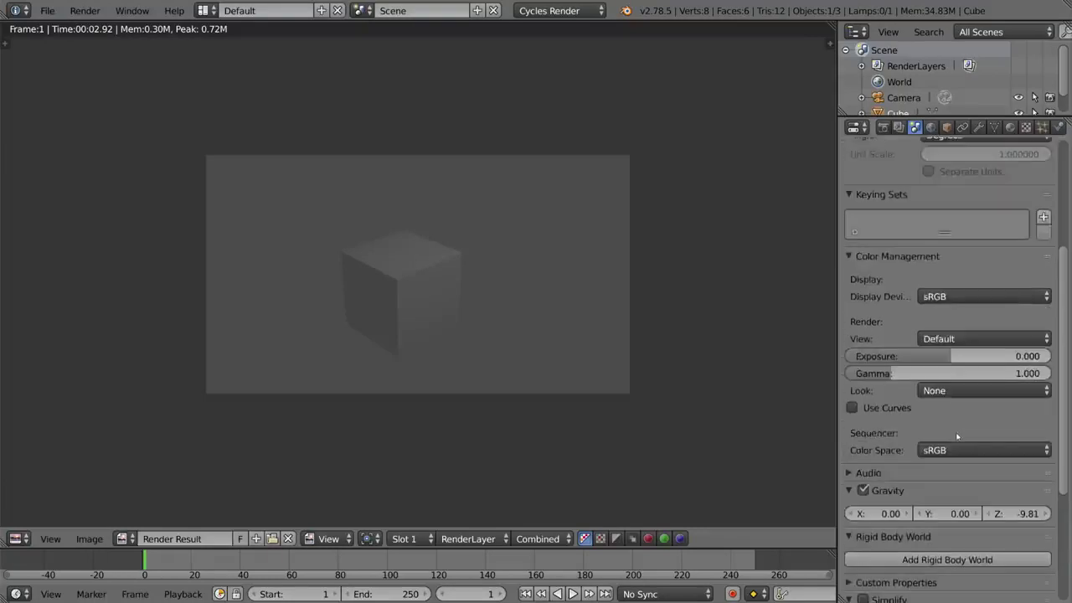
# - Set the World background colour to a bright cyan in the colour picker
pyautogui.scroll(2, 949, 415)
pyautogui.click(930, 128)
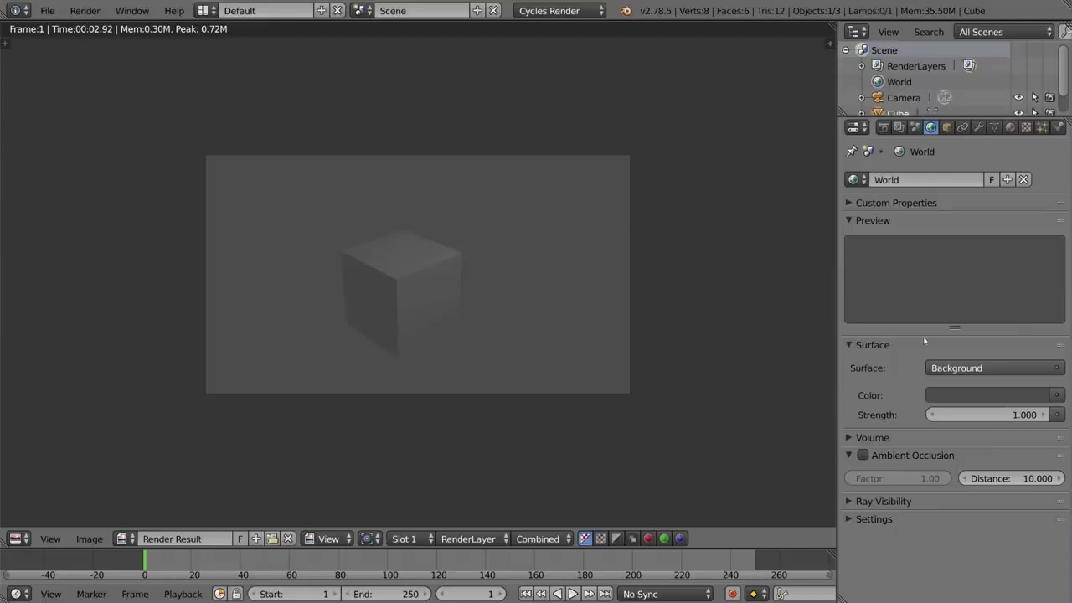
pyautogui.press('Escape')
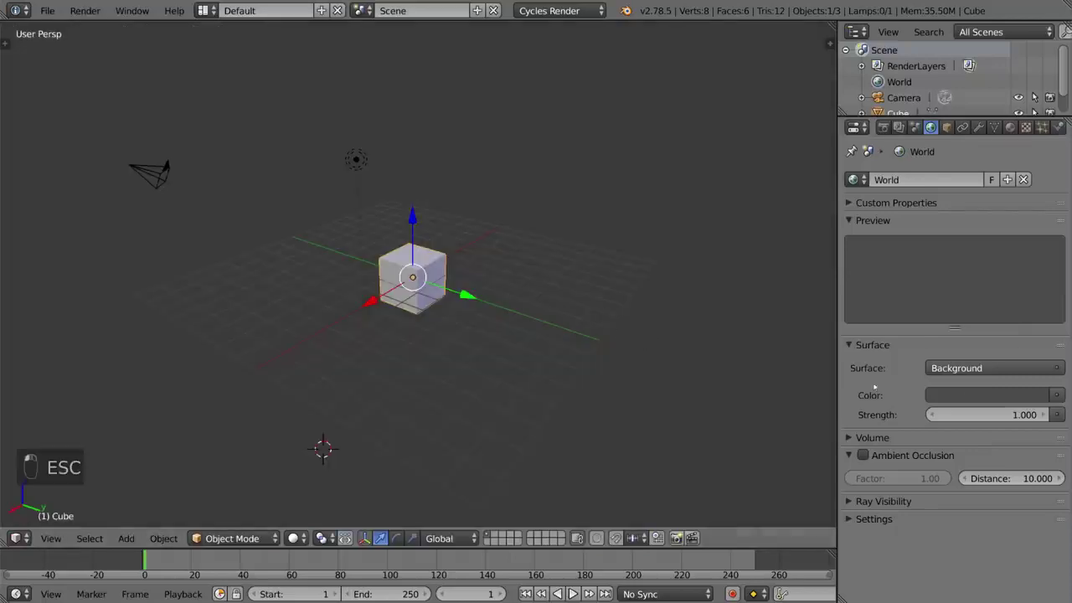
pyautogui.click(1009, 394)
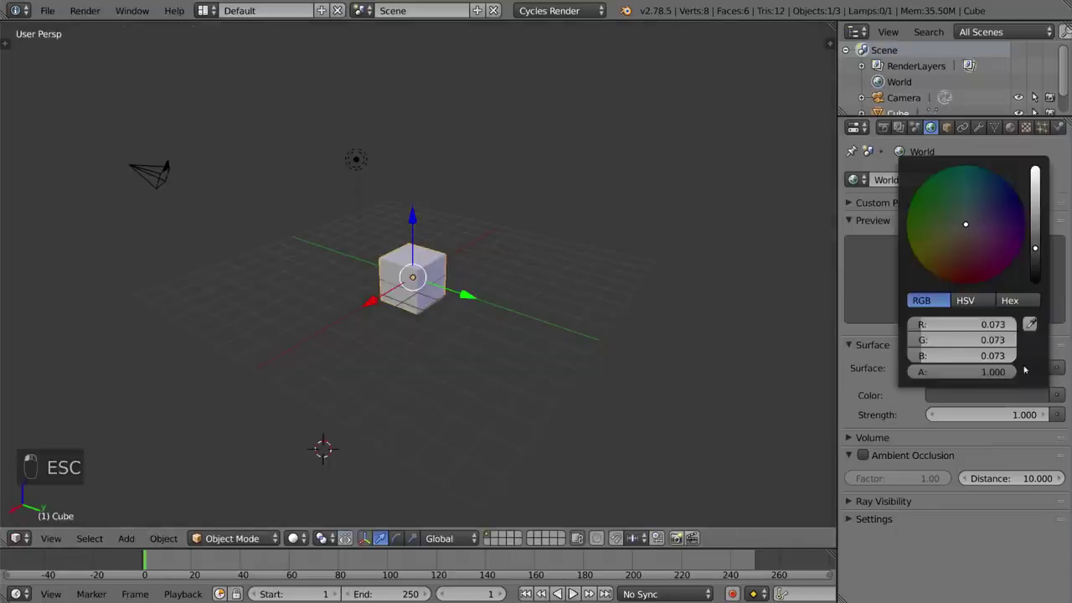
pyautogui.click(1035, 201)
pyautogui.click(988, 209)
# - Preview in rendered shading, place the 3D cursor right of the cube, then return to solid
pyautogui.hotkey('shift', 'z')
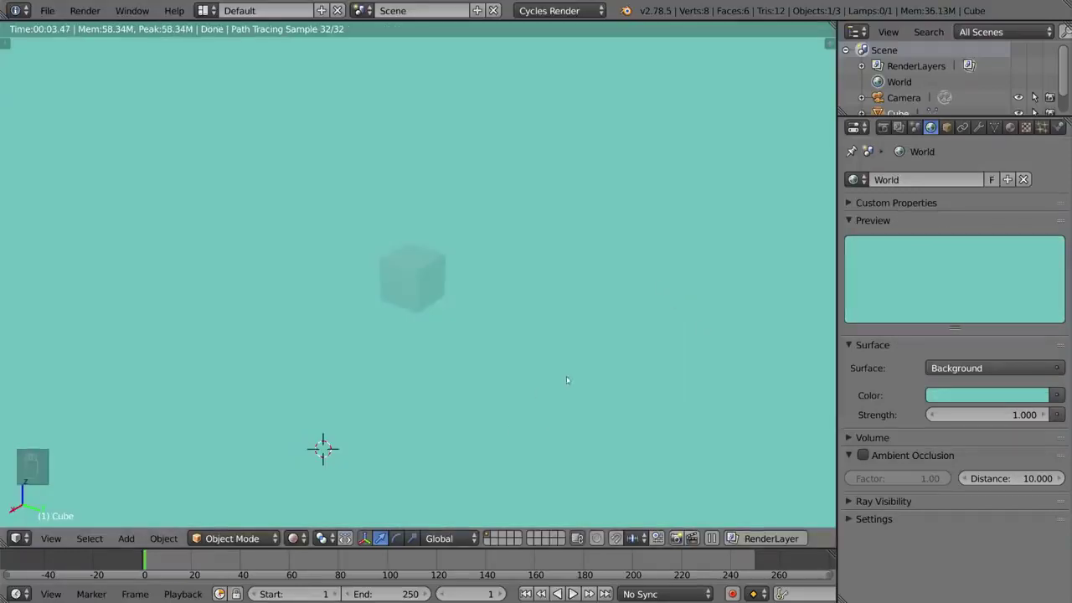
pyautogui.click(663, 383)
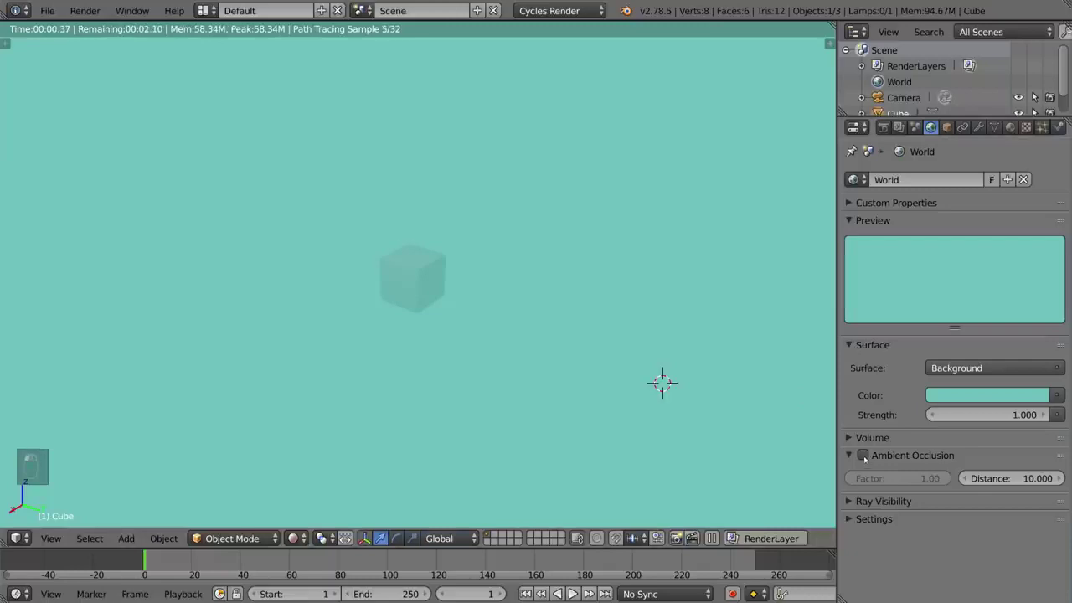
pyautogui.click(862, 455)
pyautogui.hotkey('shift', 'z')
pyautogui.click(947, 127)
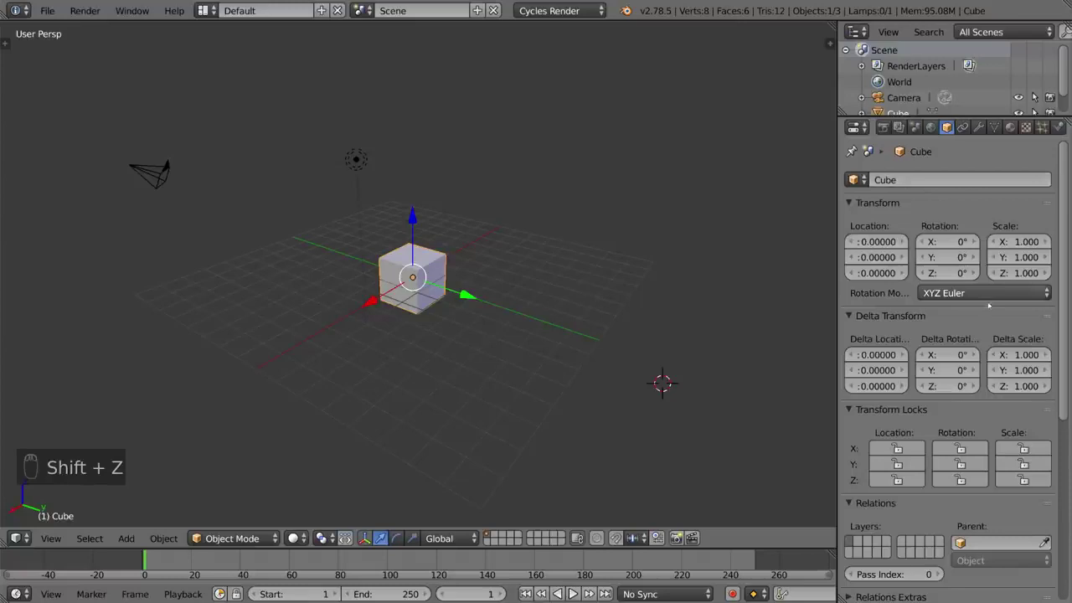
pyautogui.scroll(-2, 978, 313)
pyautogui.scroll(-6, 978, 312)
pyautogui.scroll(7, 976, 312)
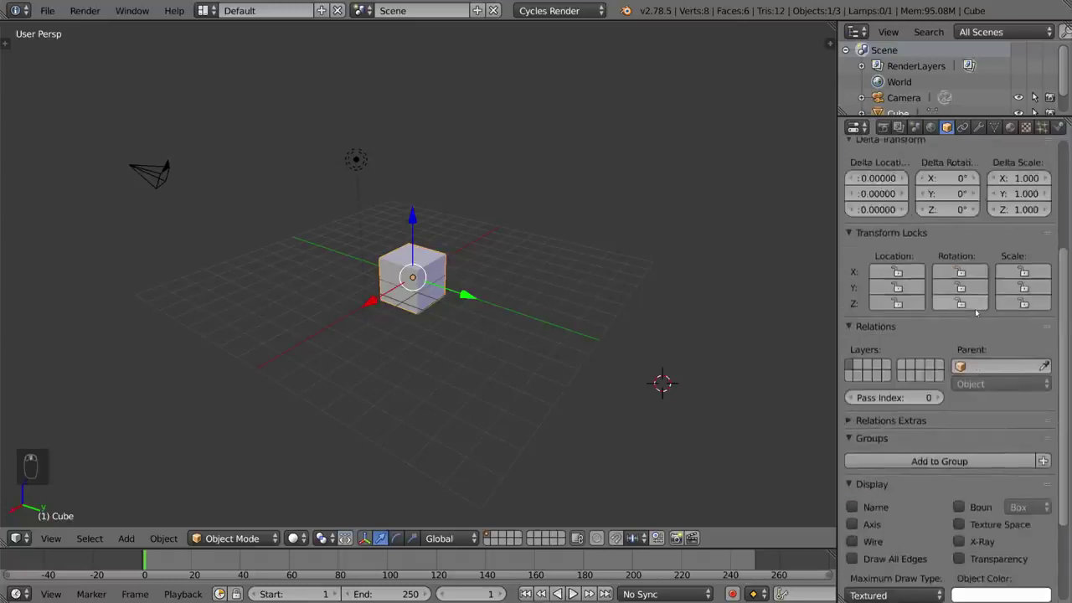
pyautogui.scroll(1, 976, 312)
pyautogui.click(921, 180)
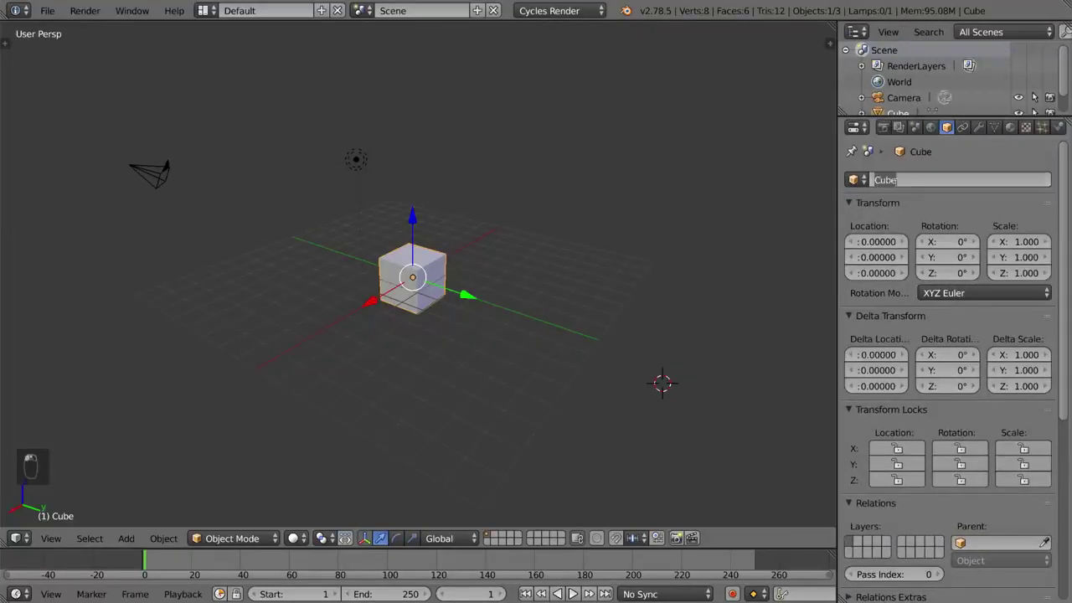
pyautogui.press('Return')
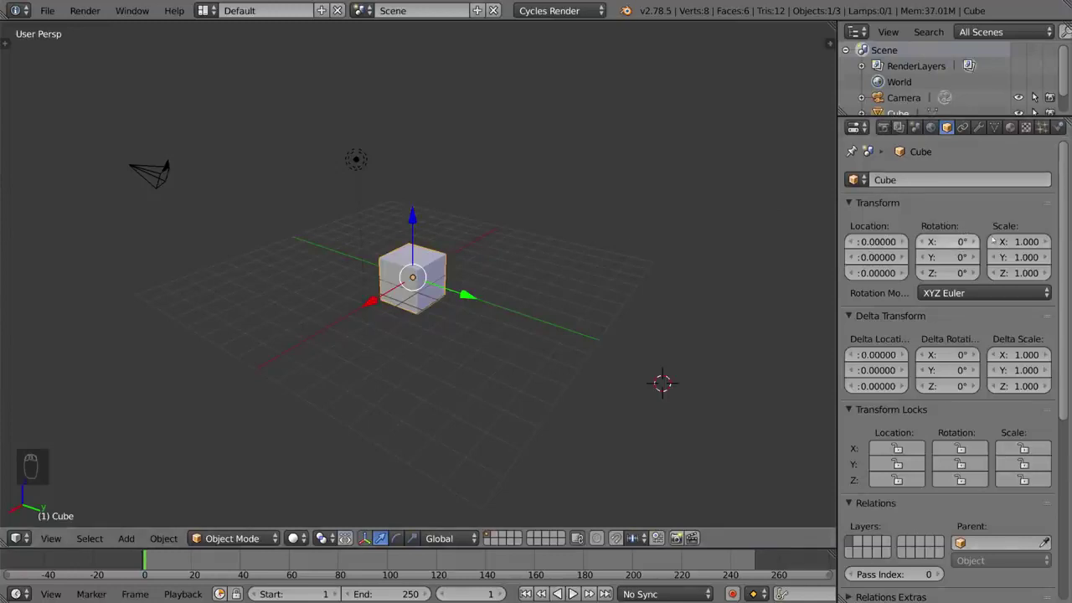
pyautogui.click(977, 294)
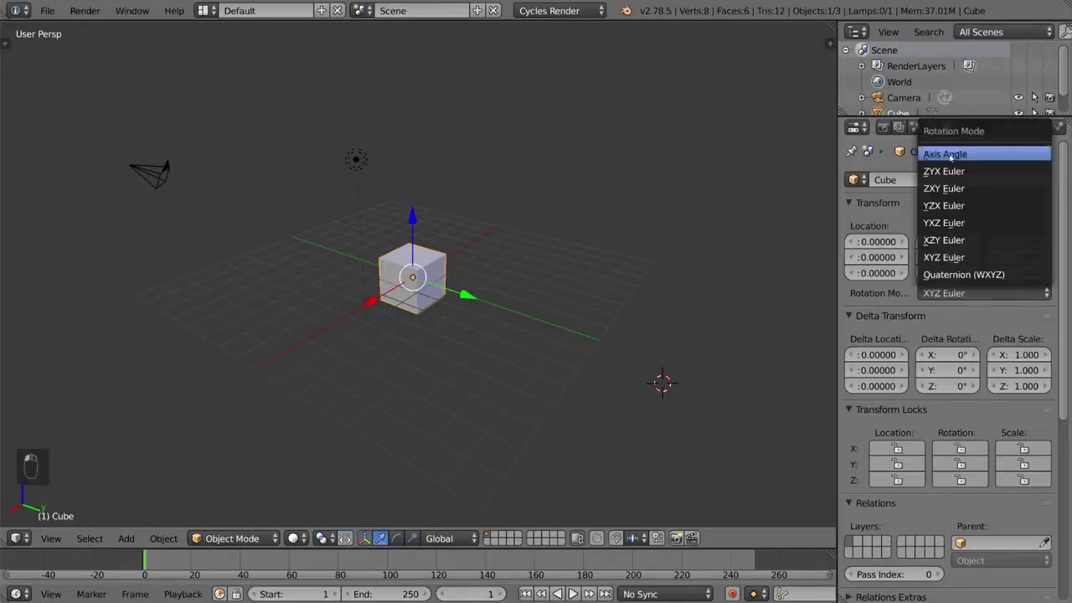
pyautogui.scroll(-3, 935, 300)
pyautogui.scroll(-6, 934, 300)
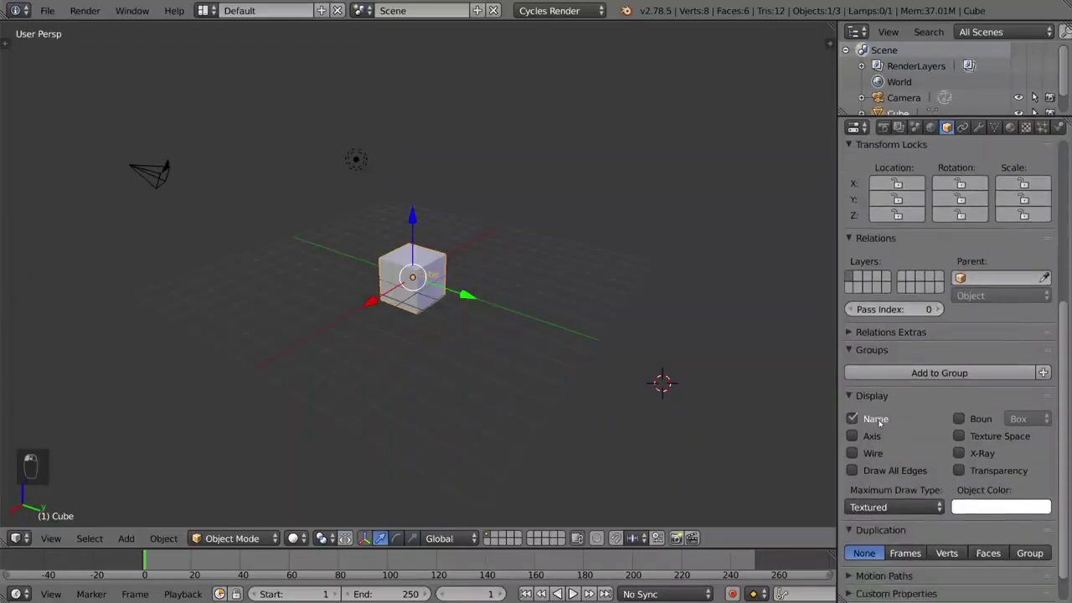
# - Try a Copy Location constraint targeting the Lamp at influence 0.632, then delete it
pyautogui.scroll(7, 951, 258)
pyautogui.scroll(2, 951, 259)
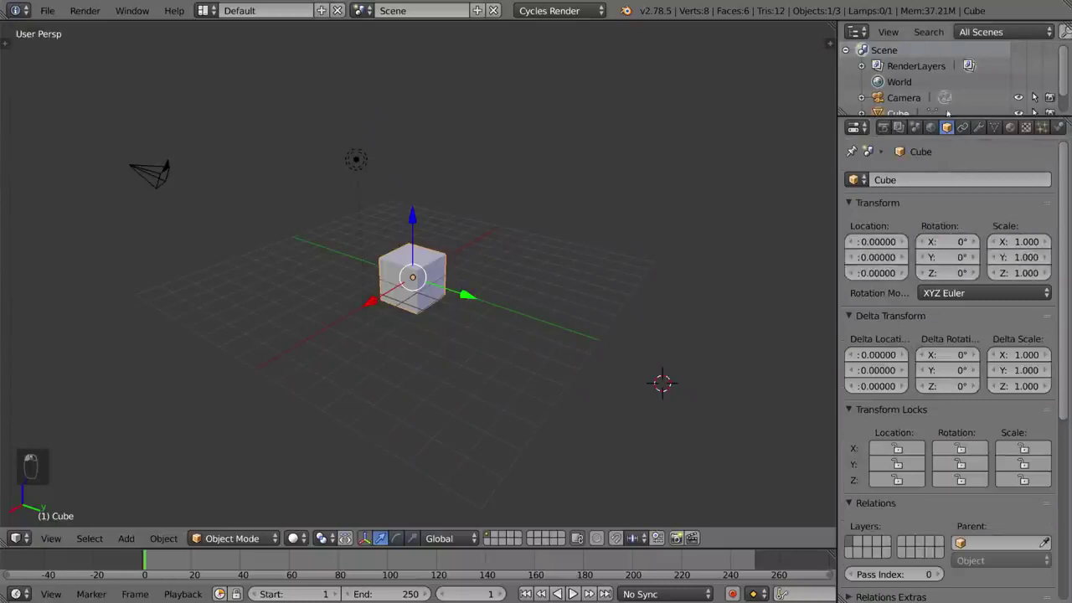
pyautogui.click(962, 127)
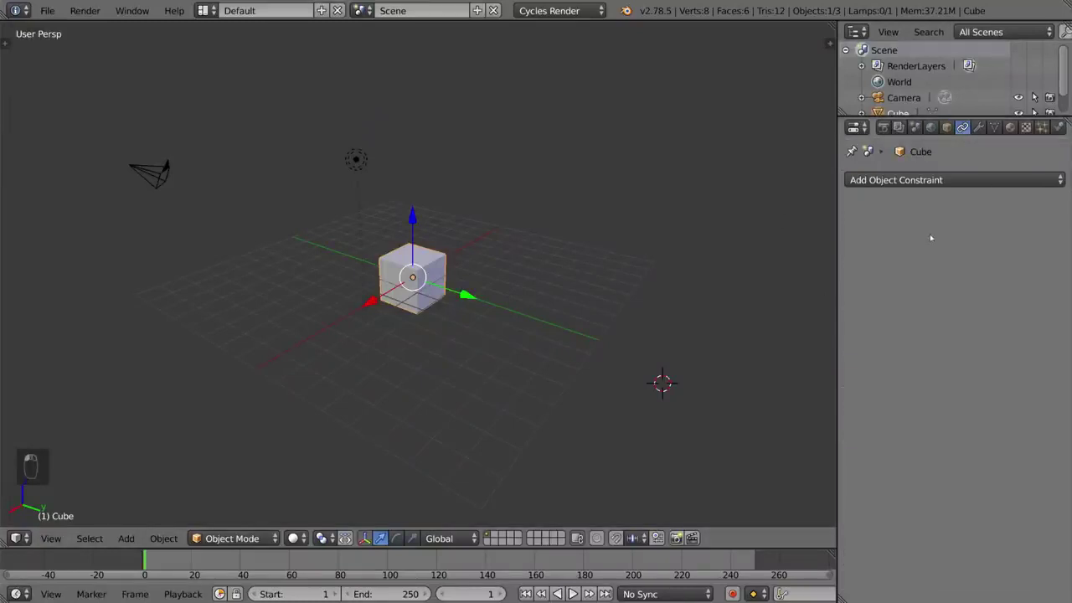
pyautogui.click(911, 180)
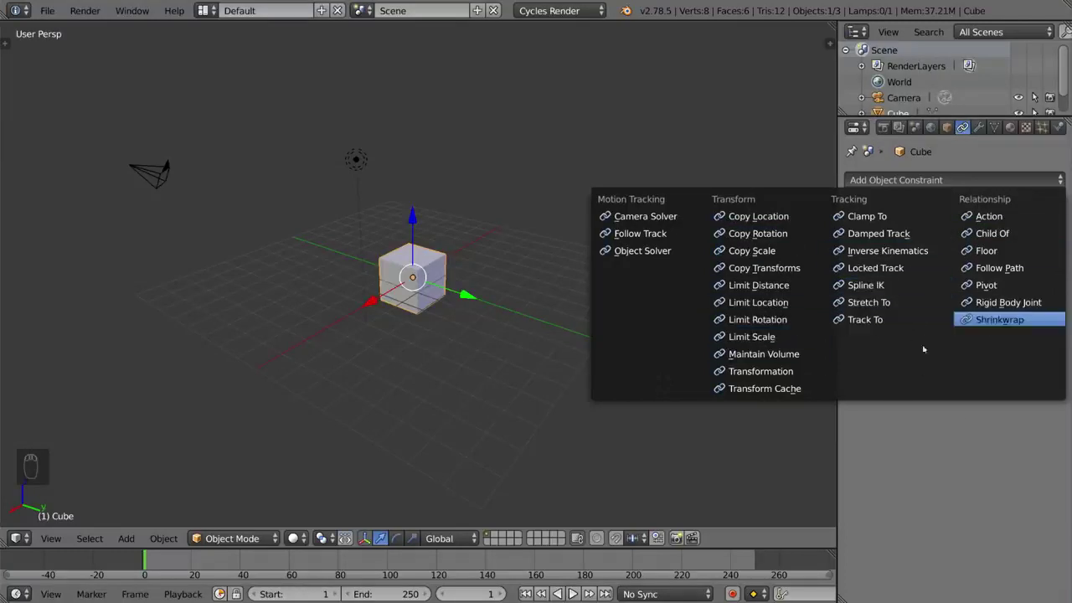
pyautogui.click(758, 216)
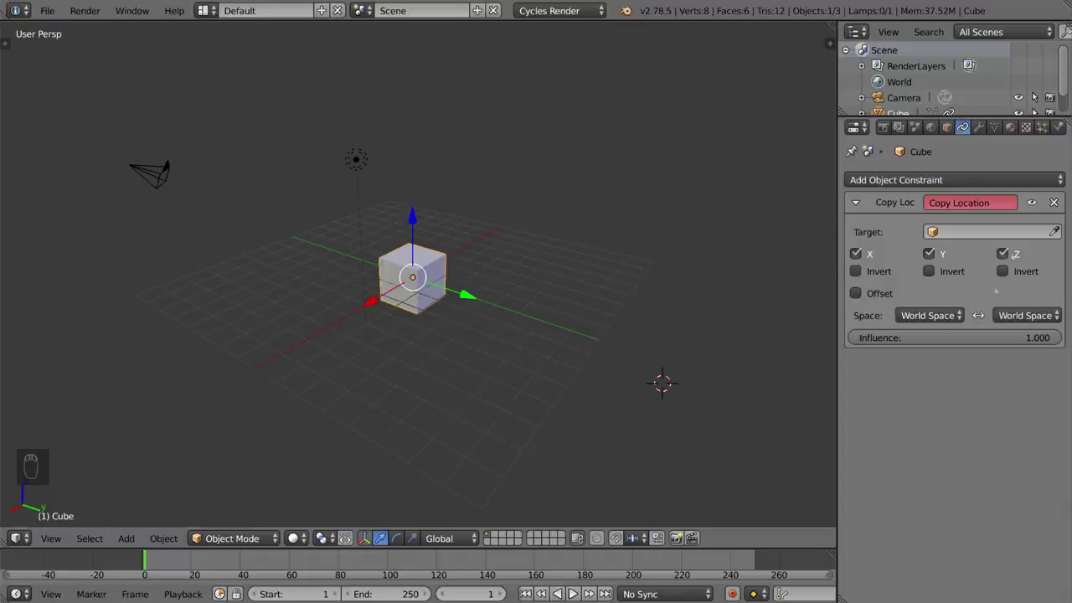
pyautogui.click(356, 158)
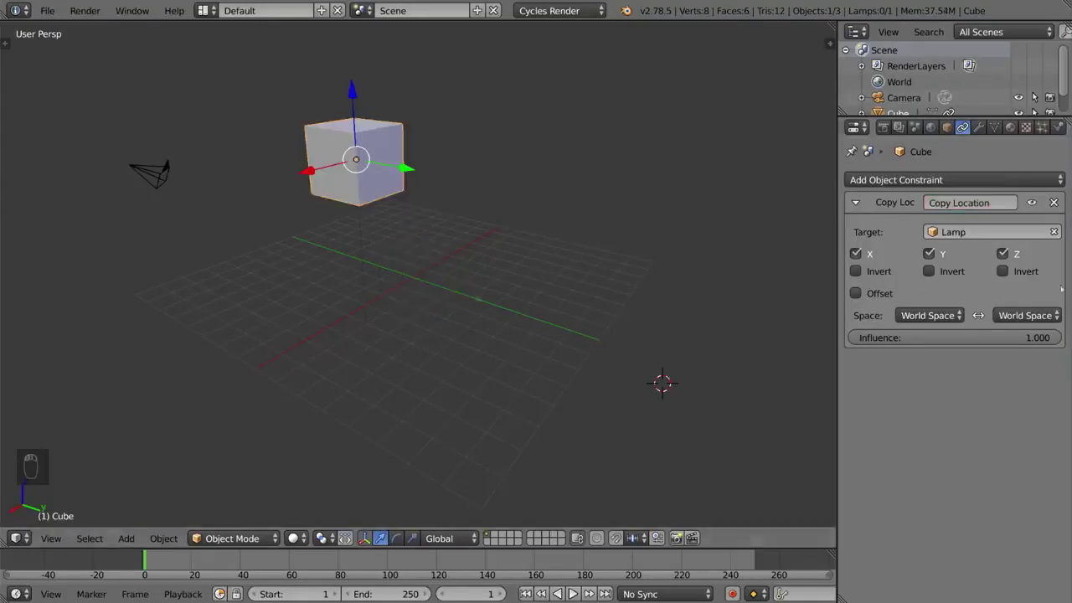
pyautogui.moveTo(1021, 338); pyautogui.dragTo(1059, 338)
pyautogui.click(1054, 202)
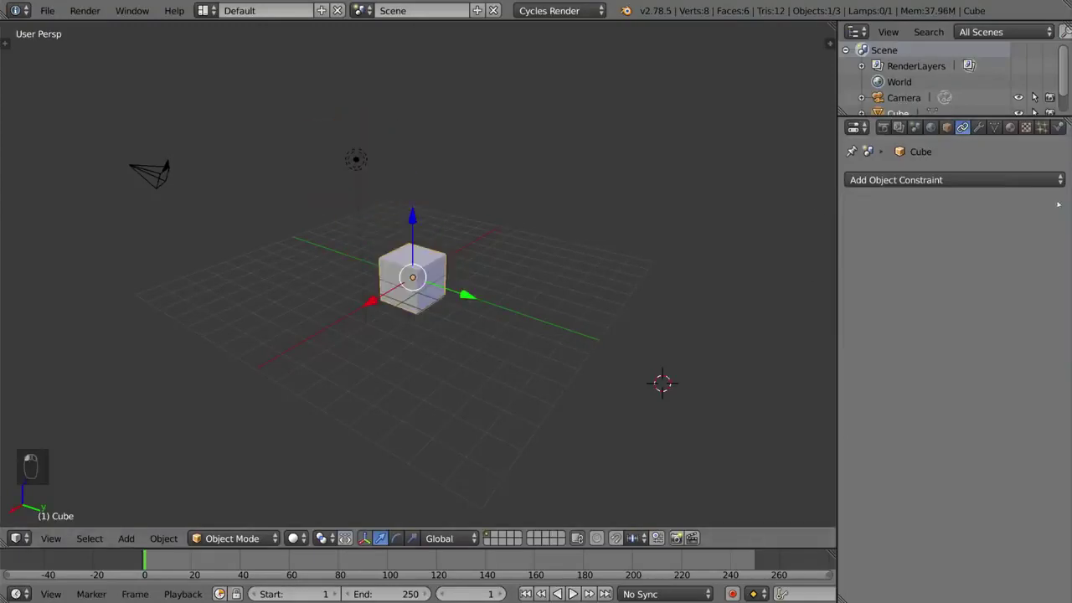
pyautogui.click(979, 128)
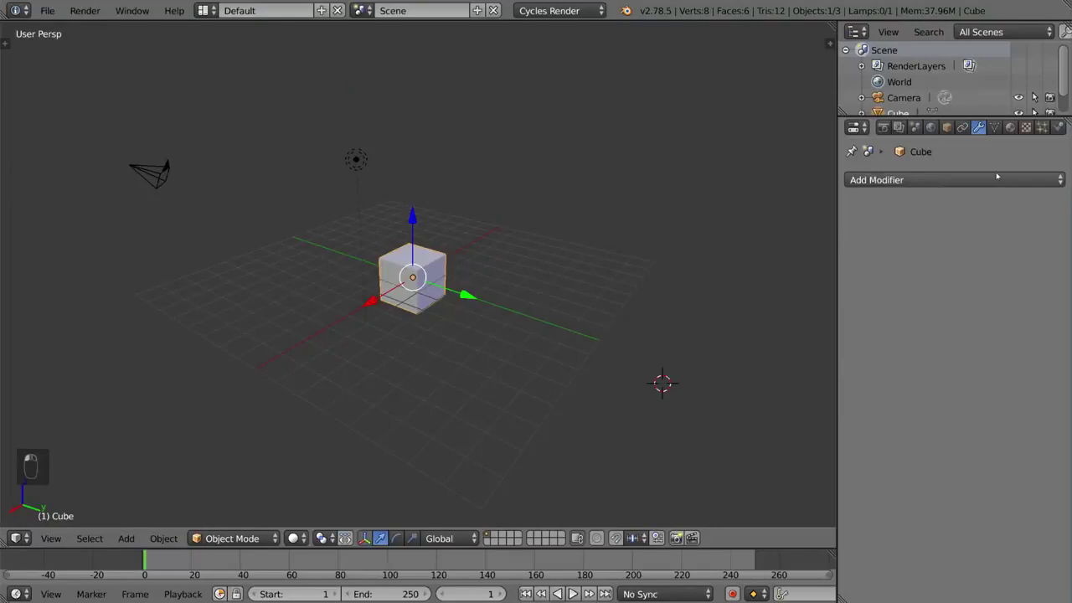
# - Trial an Array modifier on the cube, reducing its count to 1
pyautogui.click(994, 180)
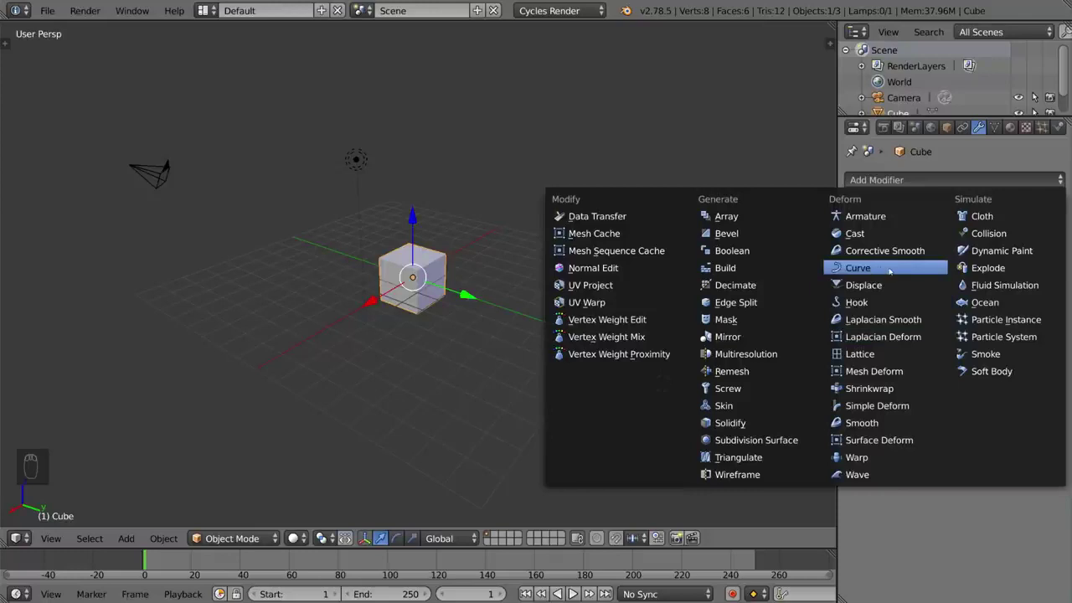
pyautogui.click(662, 383)
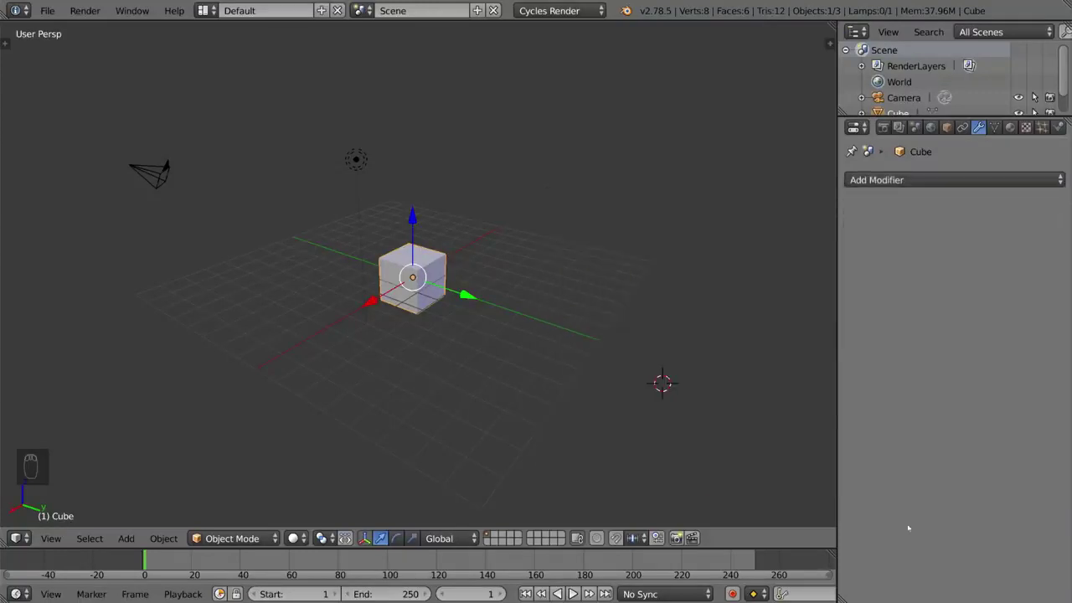
pyautogui.click(928, 179)
pyautogui.click(712, 216)
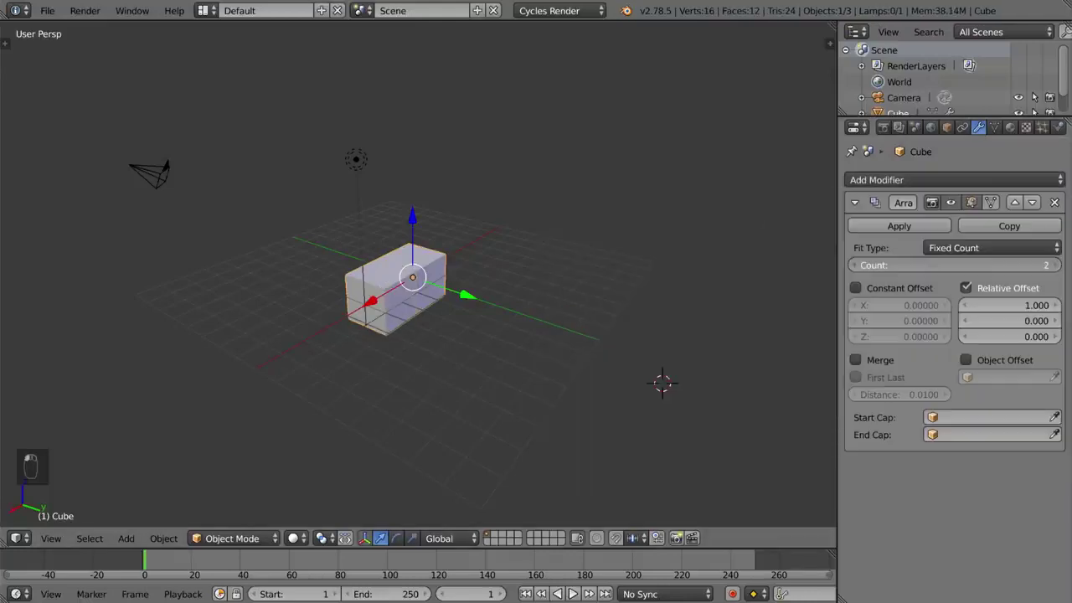
pyautogui.moveTo(955, 264)
pyautogui.mouseDown()
pyautogui.moveTo(1021, 264)
pyautogui.moveTo(921, 265)
pyautogui.moveTo(954, 265)
pyautogui.mouseUp()
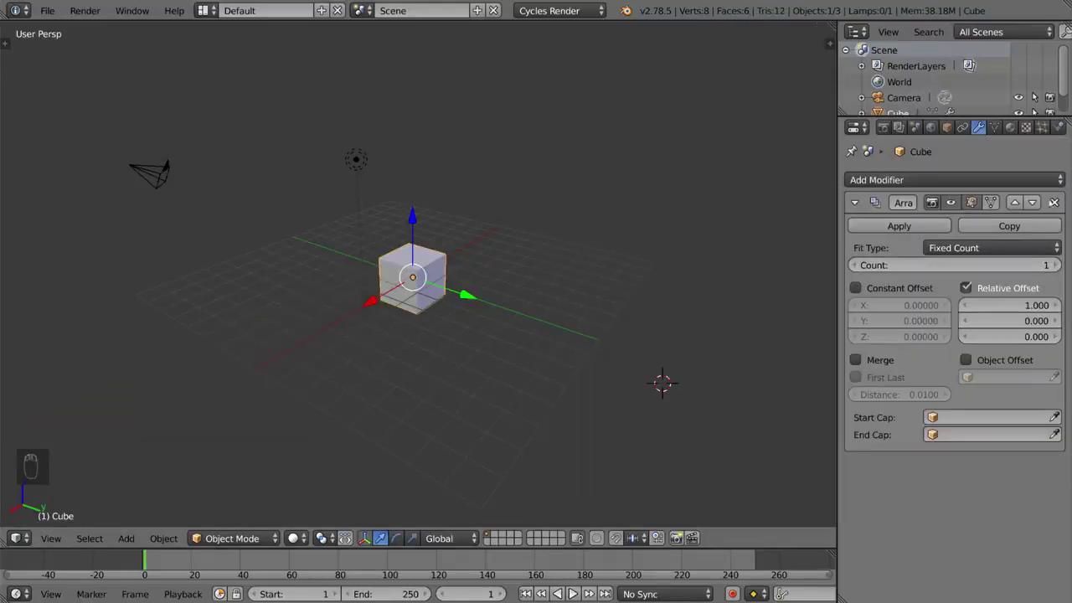
pyautogui.click(921, 179)
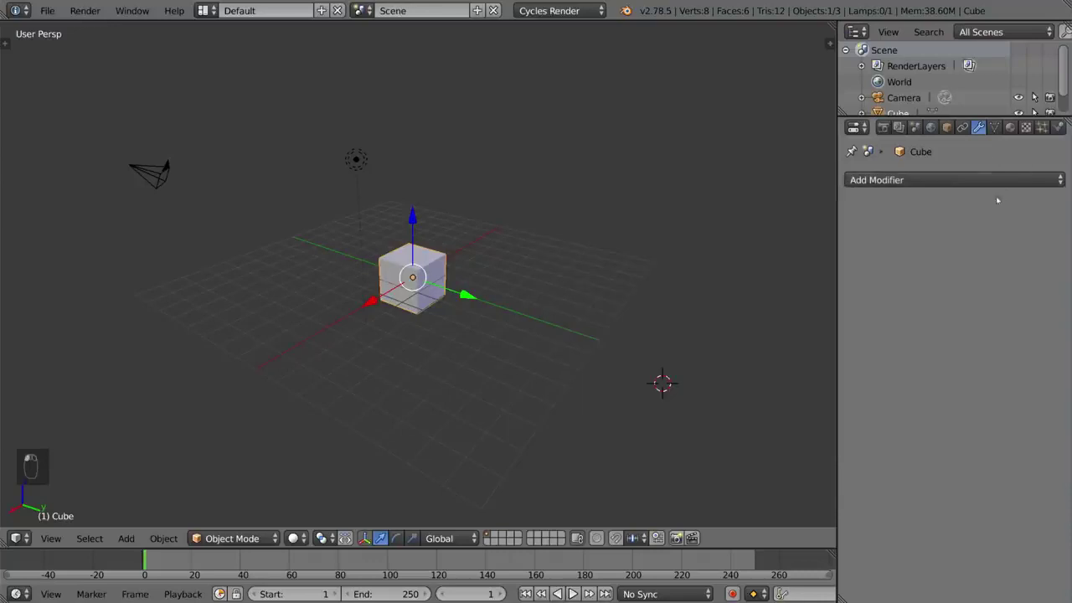
# - Show the Cube's mesh data tab, with Auto Smooth off and no vertex groups or UV maps
pyautogui.click(995, 128)
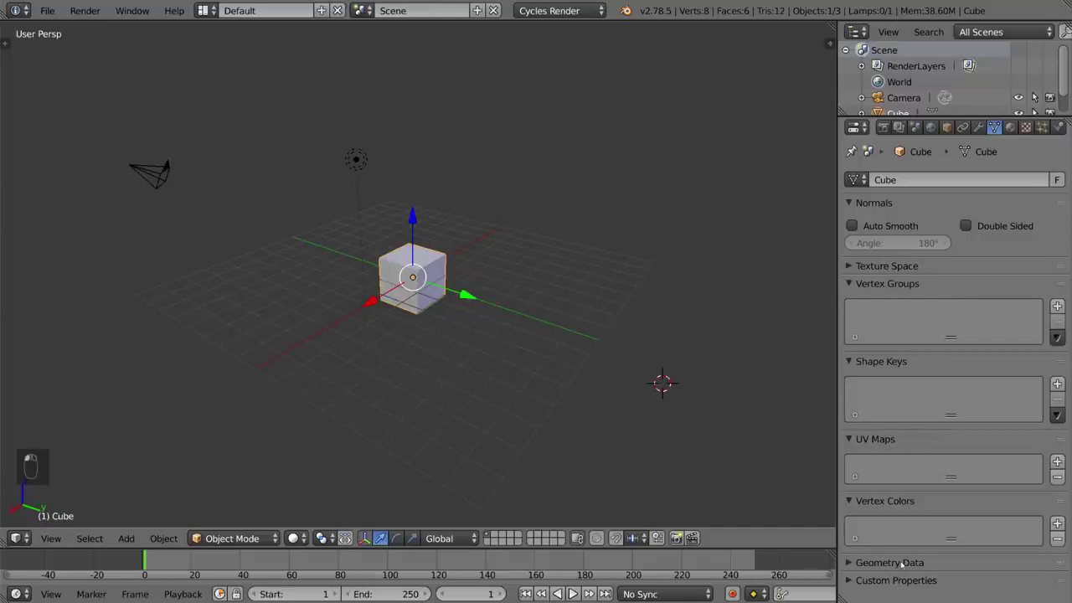
# - Tint the cube's material blue, then drive its Color with an Image Texture and inspect it
pyautogui.click(1011, 127)
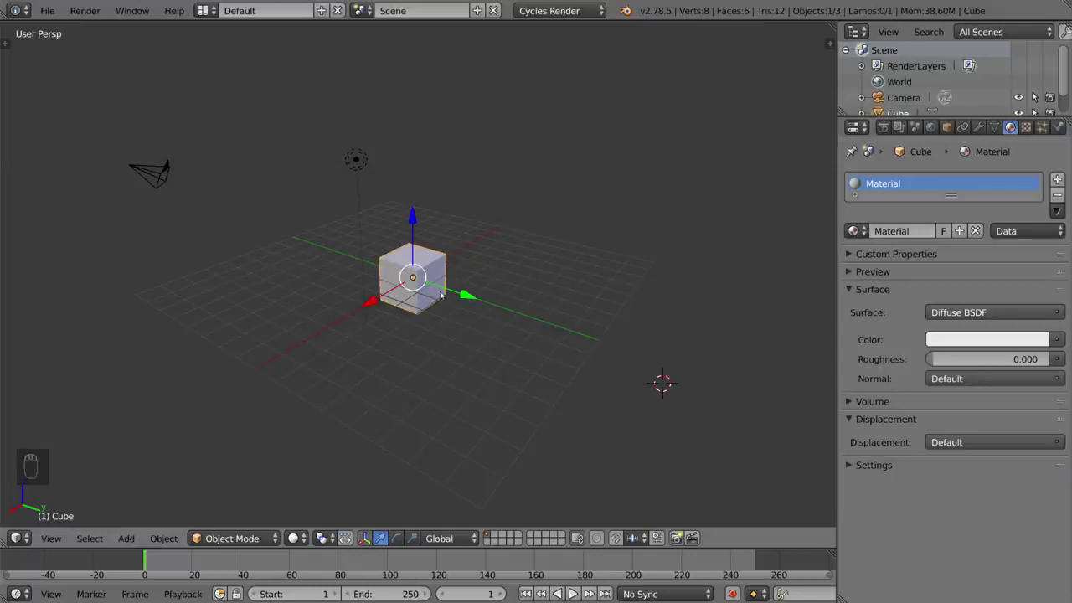
pyautogui.click(989, 338)
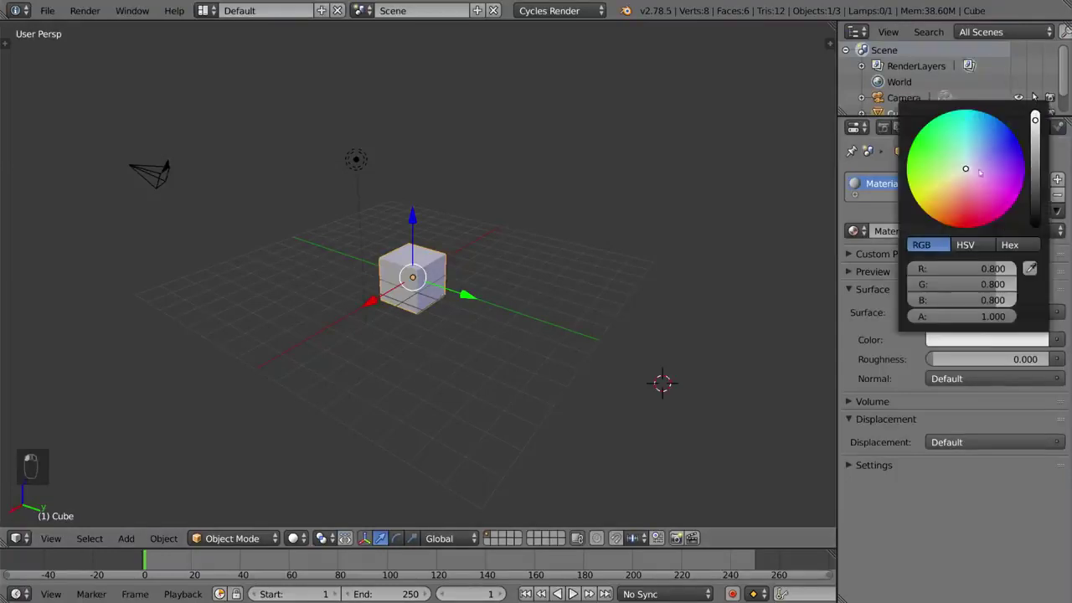
pyautogui.moveTo(979, 172); pyautogui.dragTo(996, 149)
pyautogui.click(1058, 339)
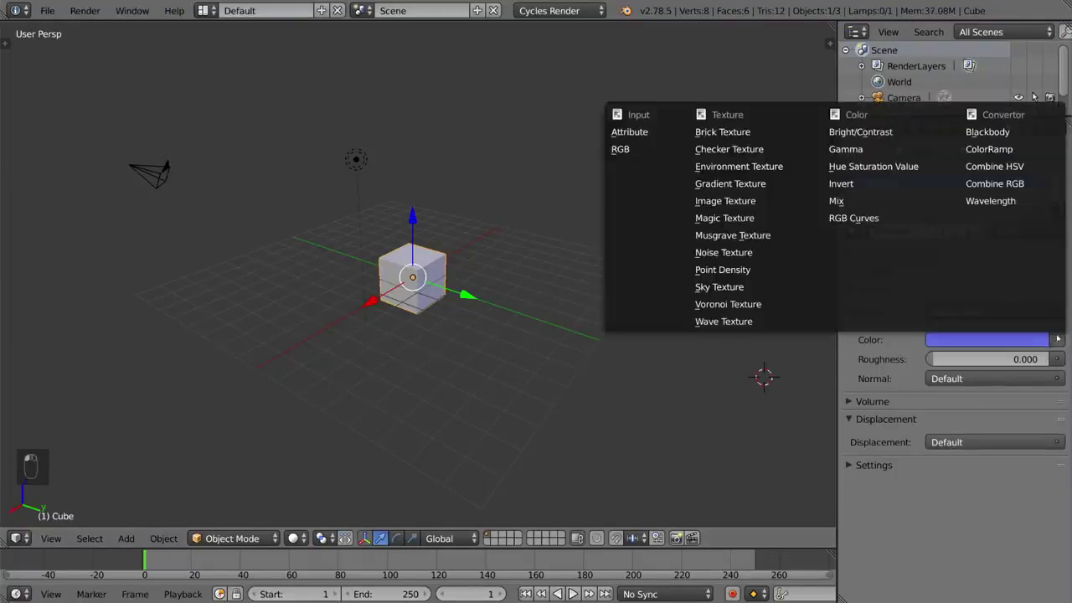
pyautogui.click(740, 201)
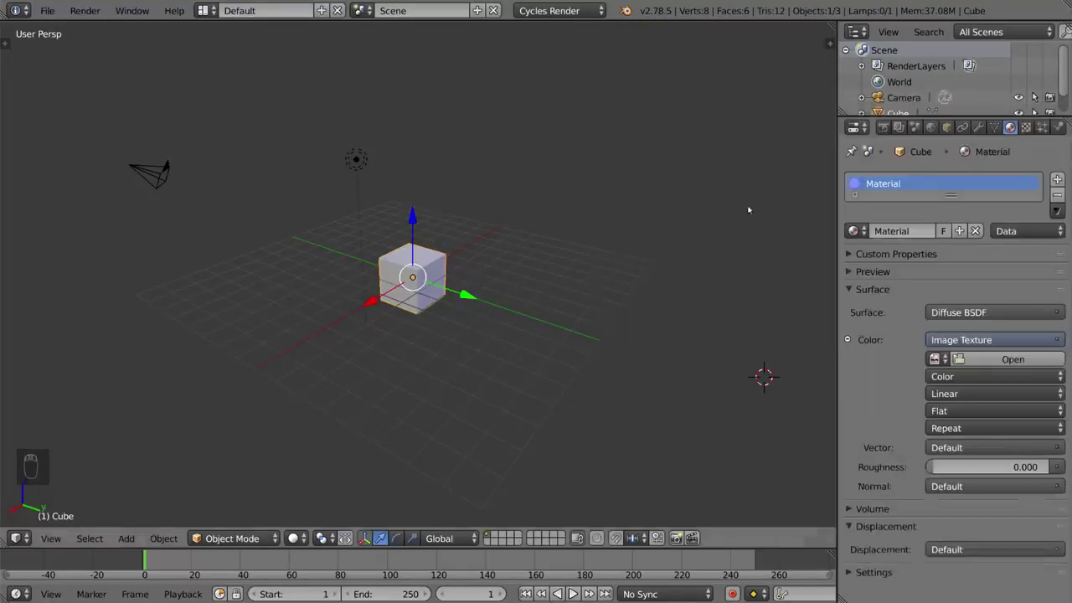
pyautogui.click(1025, 126)
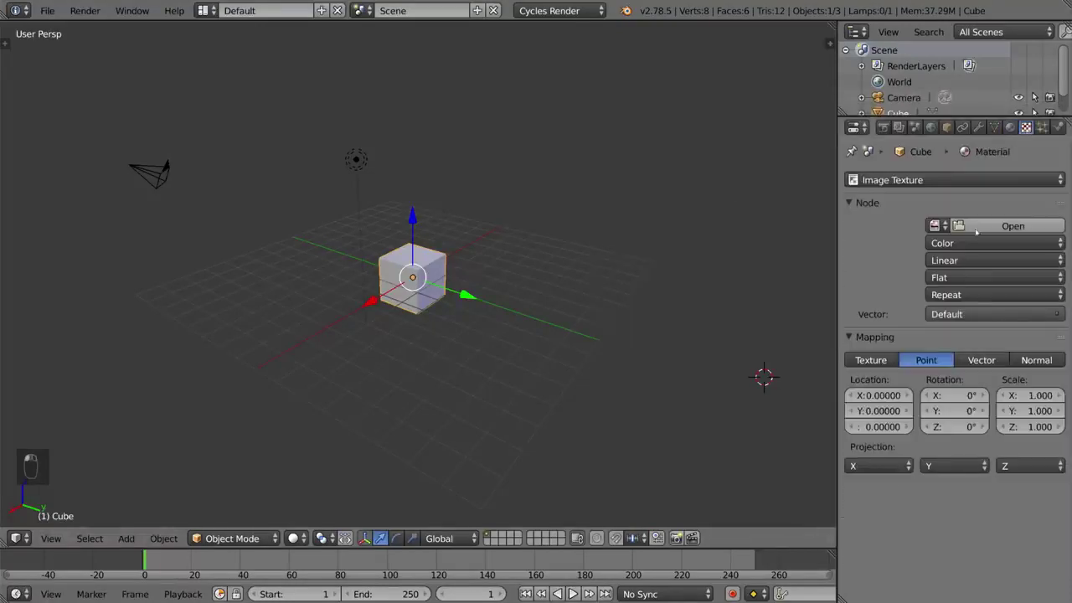
pyautogui.click(1009, 127)
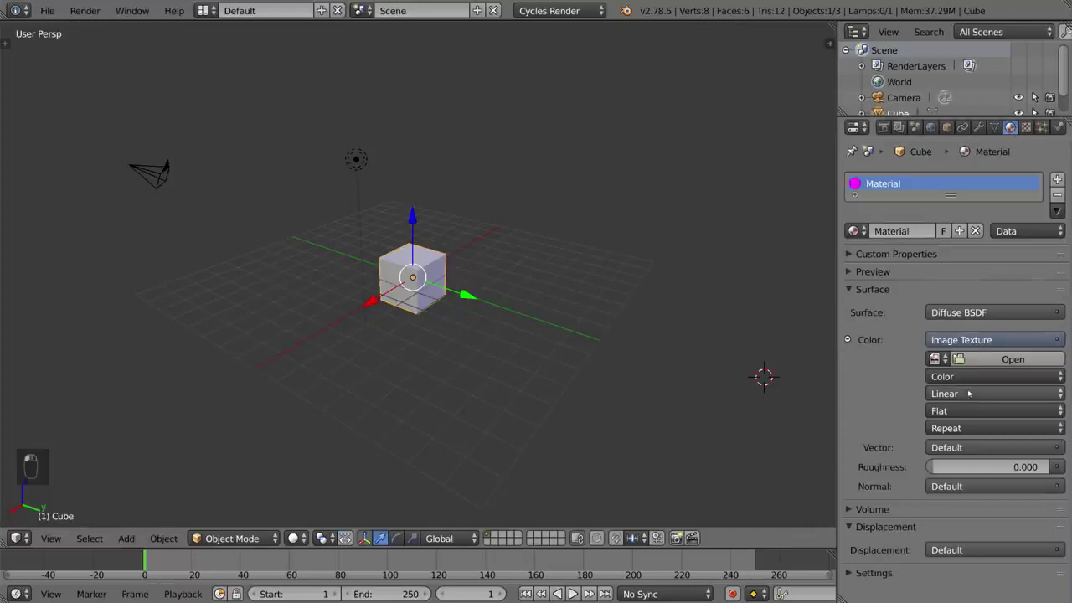
pyautogui.click(1026, 126)
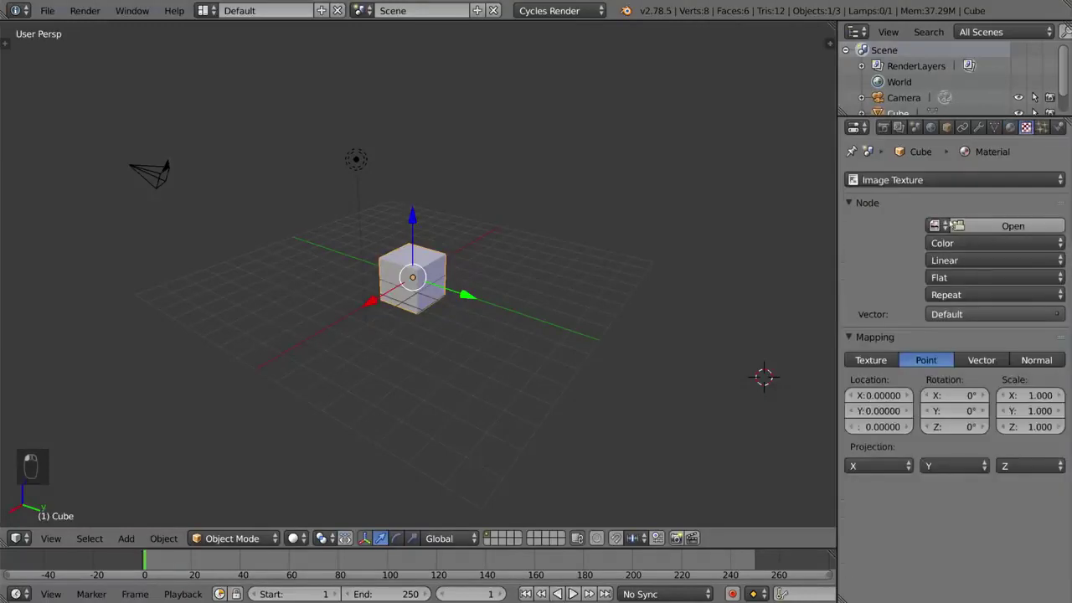
pyautogui.click(958, 181)
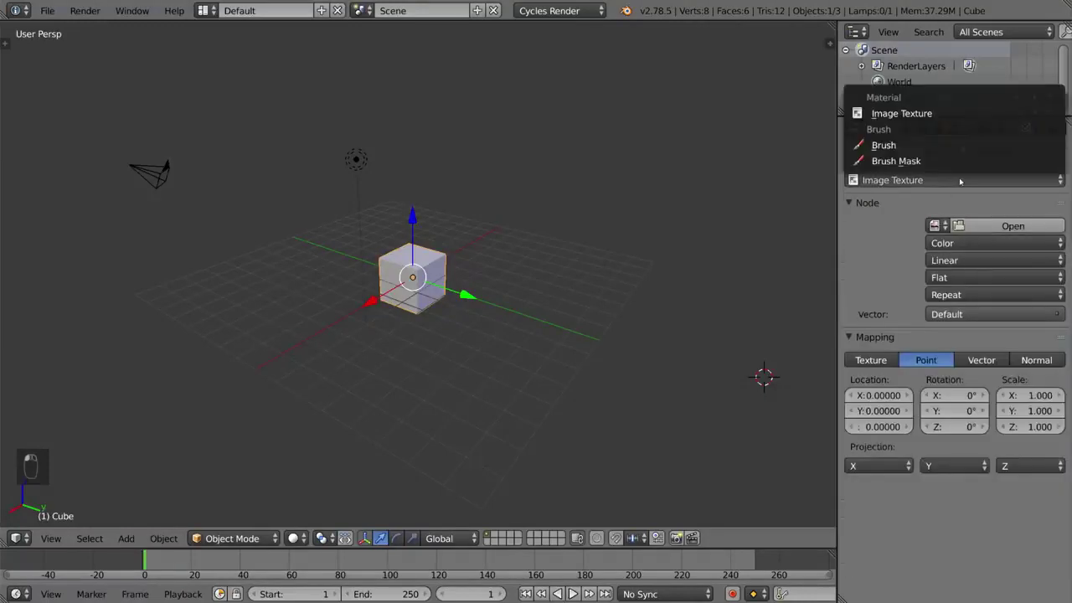
pyautogui.click(974, 199)
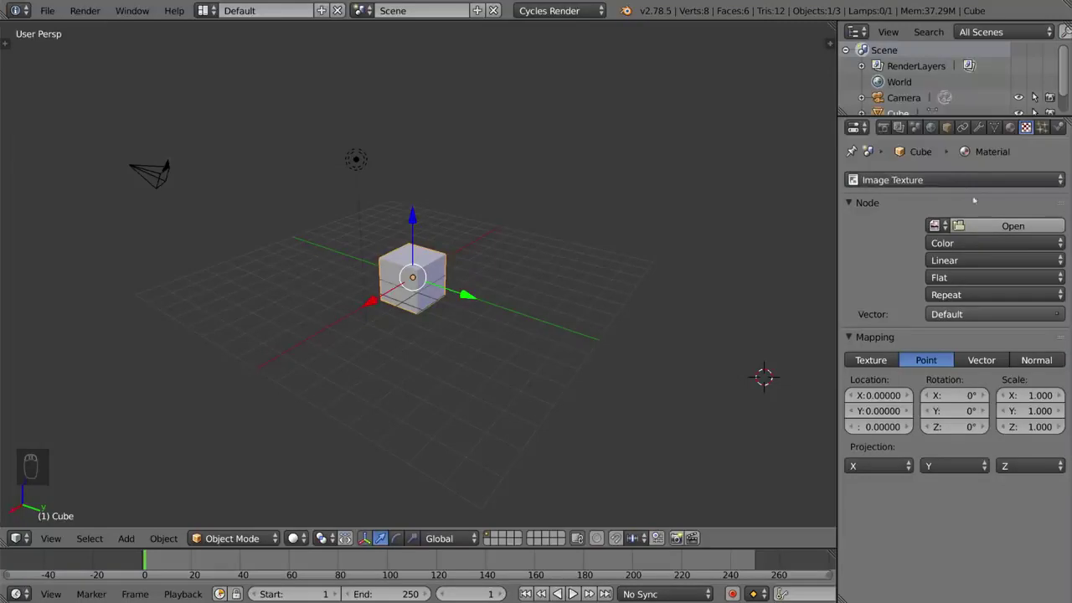
# - Drive the World Color with an Image Texture and select its slot in the Texture tab
pyautogui.click(934, 128)
pyautogui.click(1057, 396)
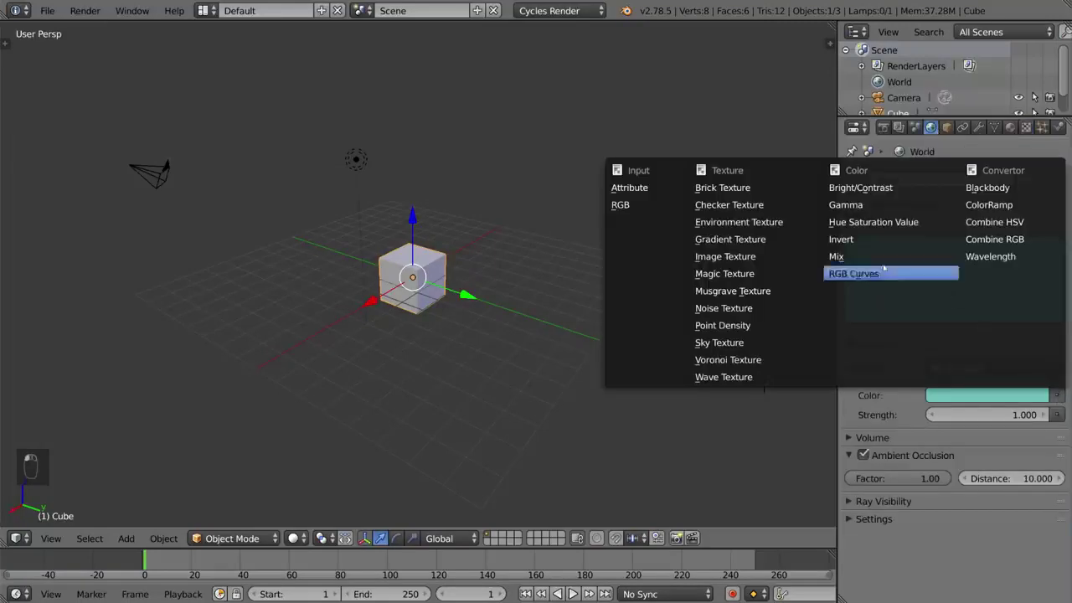
pyautogui.click(744, 255)
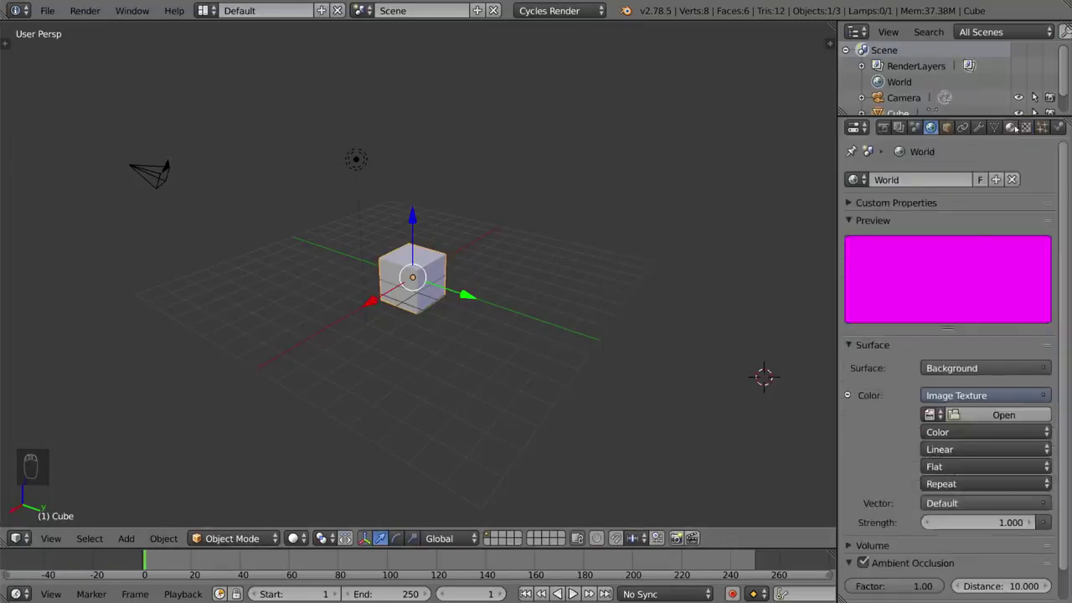
pyautogui.click(1010, 127)
pyautogui.click(1025, 127)
pyautogui.click(909, 179)
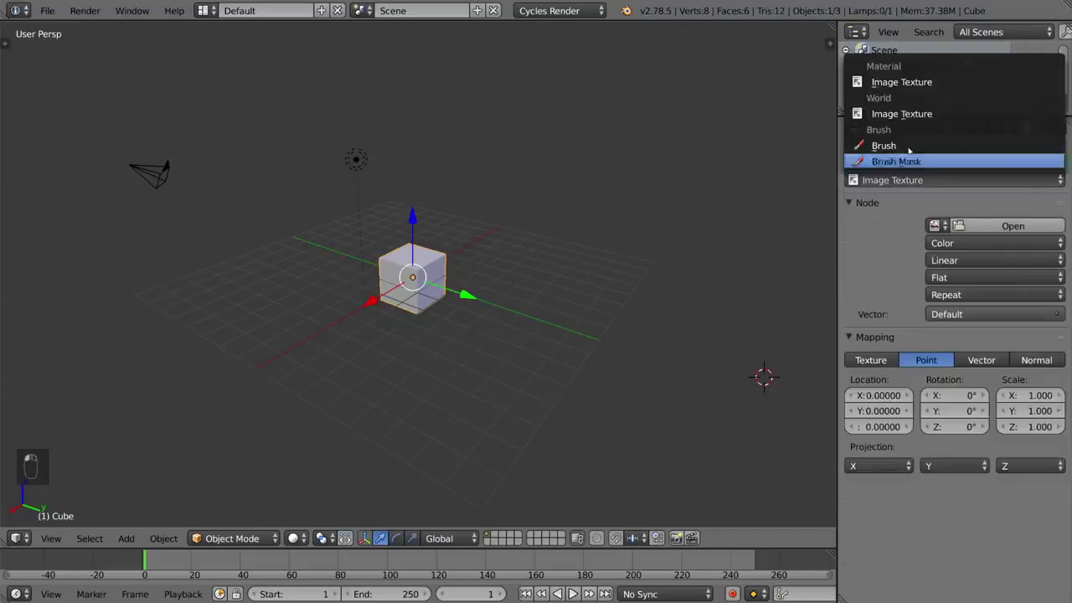
pyautogui.click(906, 117)
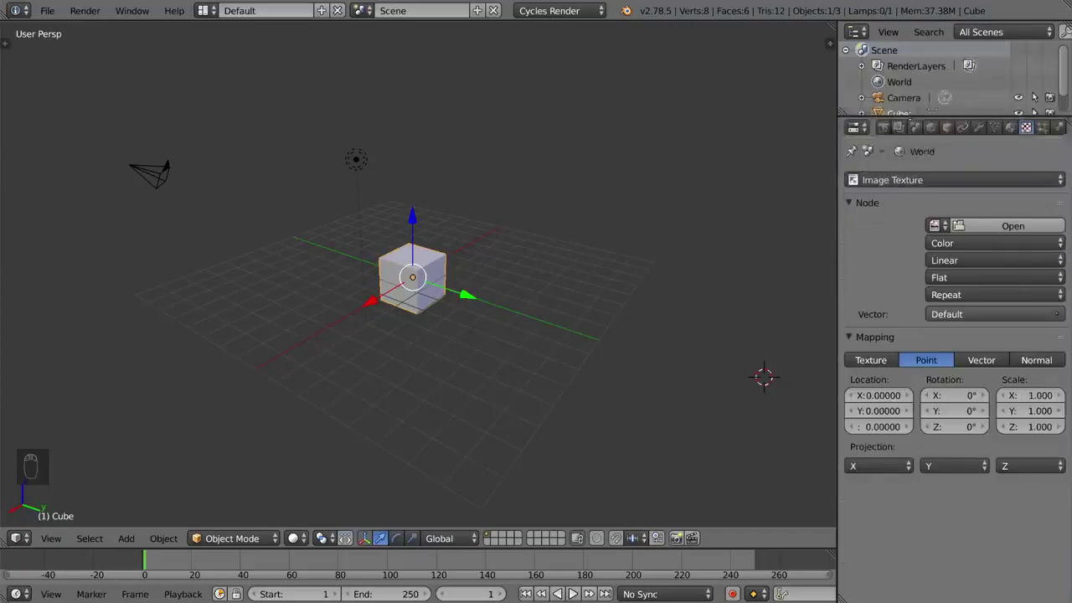
pyautogui.click(908, 179)
# - Pick the Brush Mask slot, then add a new 1000-particle emitter ParticleSystem to the Cube
pyautogui.click(930, 159)
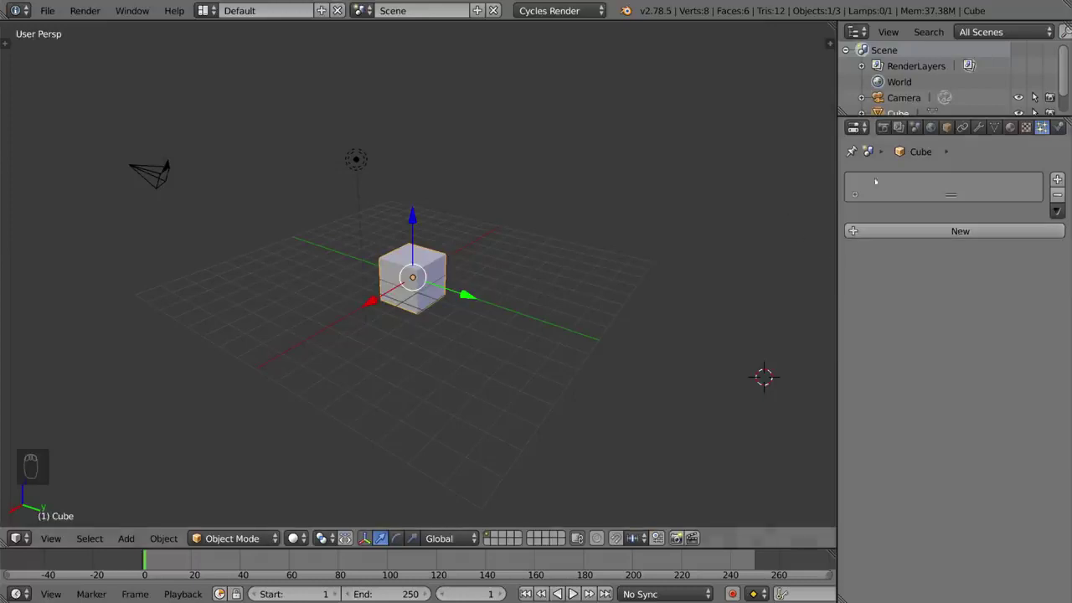
pyautogui.click(963, 232)
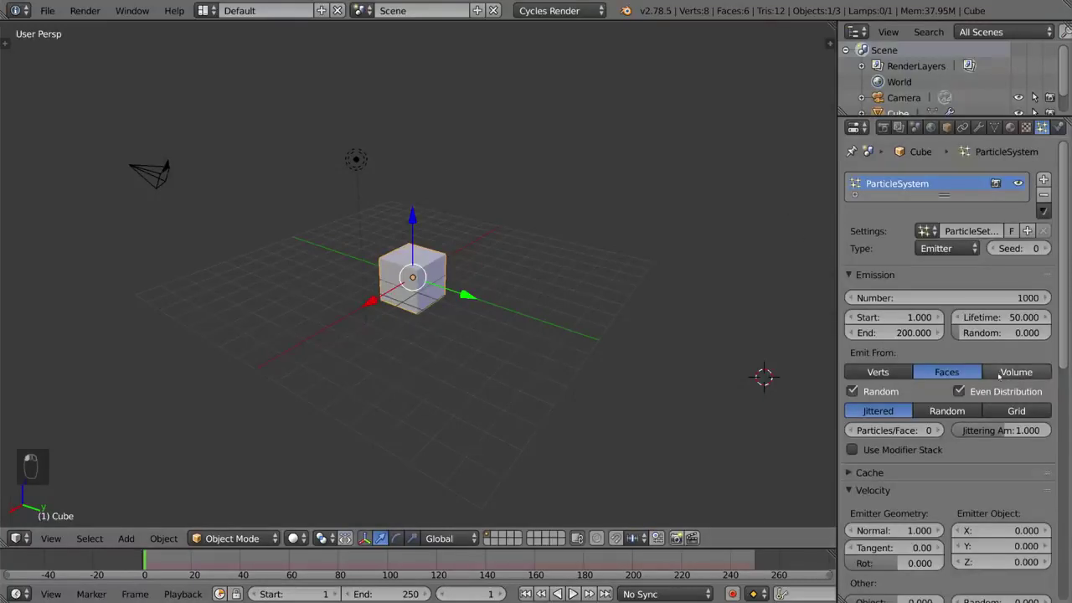
# - Enable Cloth physics on the Cube and inspect its Cache and Collision panels
pyautogui.click(1060, 126)
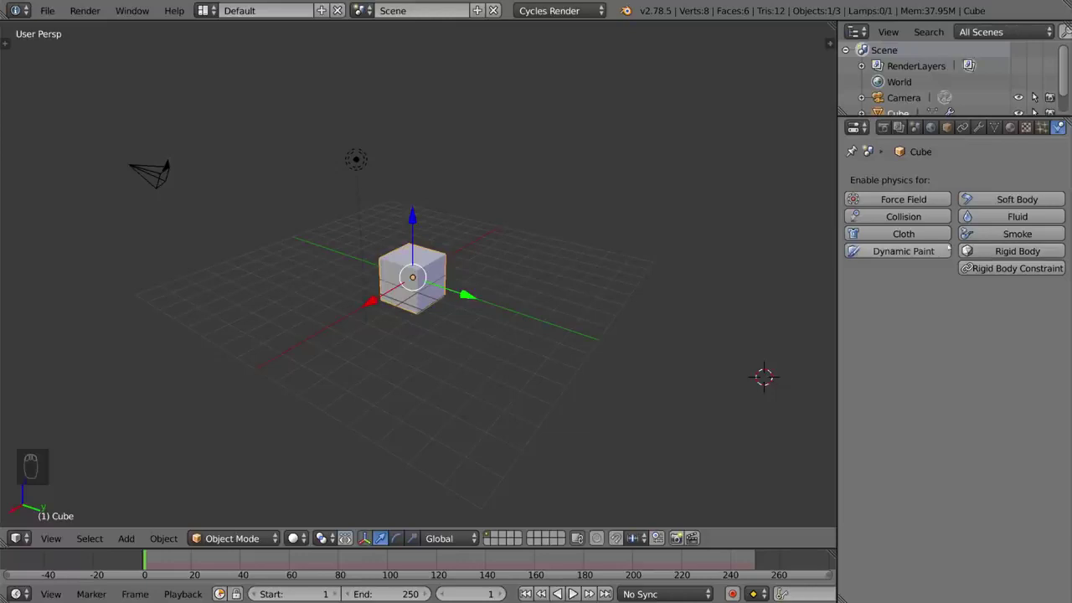
pyautogui.click(903, 234)
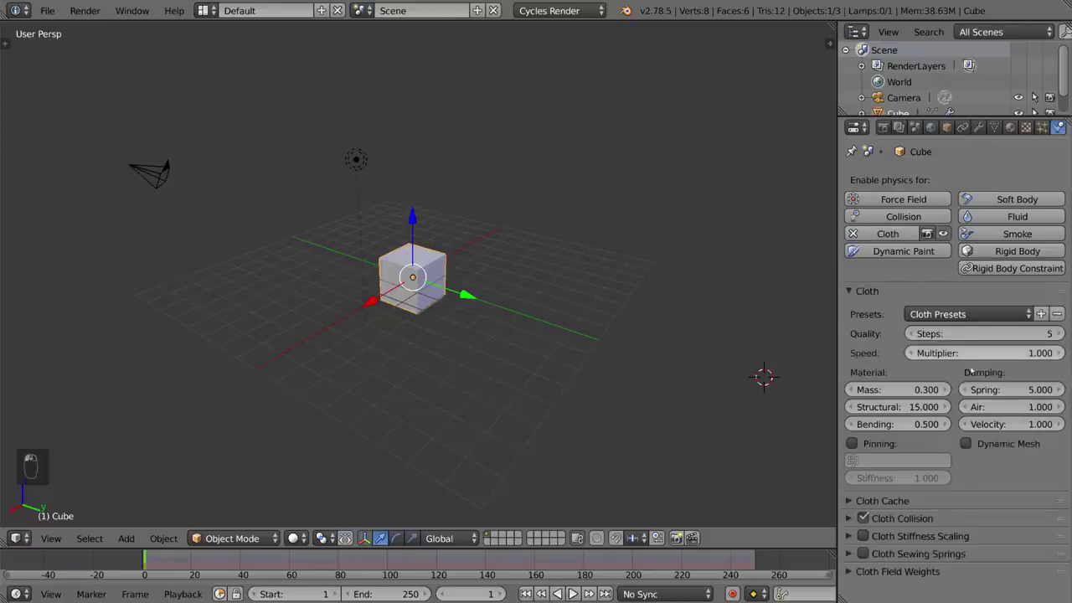
pyautogui.click(901, 507)
pyautogui.scroll(-1, 902, 509)
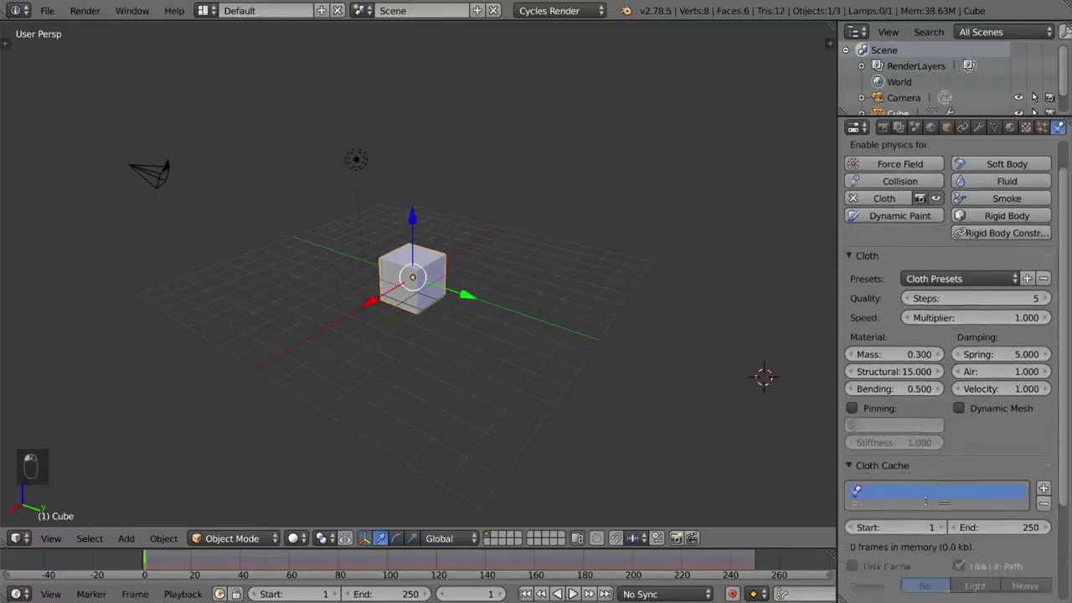
pyautogui.click(920, 486)
pyautogui.click(920, 486)
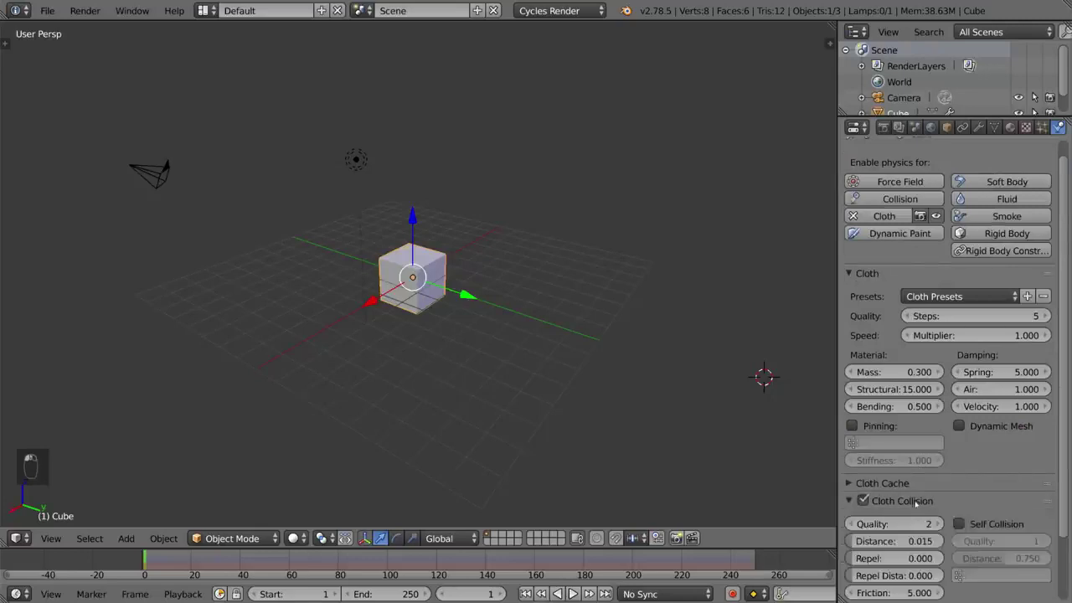
pyautogui.click(920, 486)
pyautogui.scroll(1, 1004, 251)
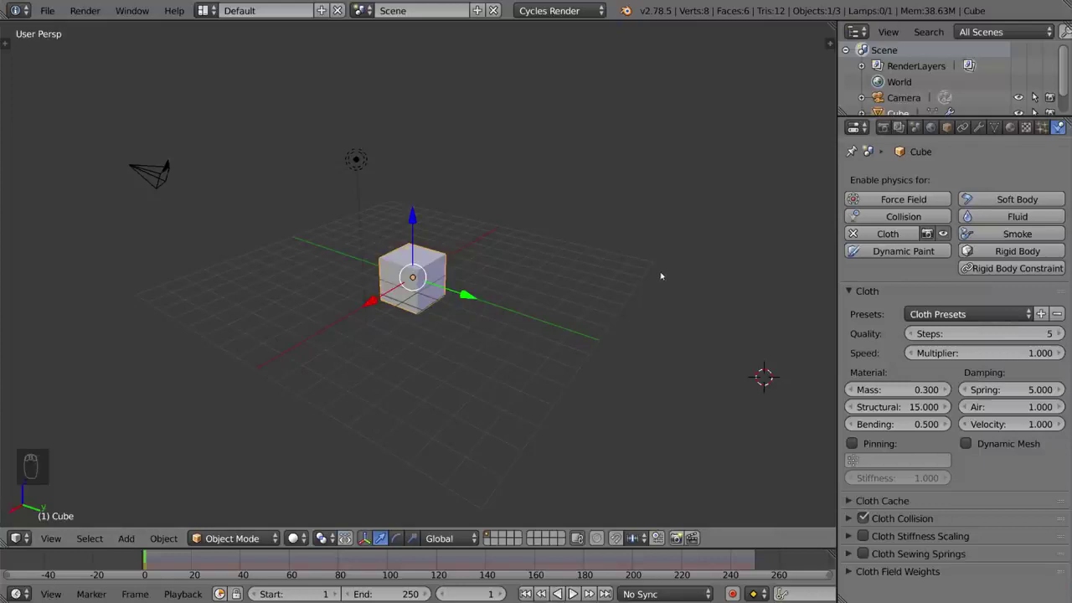
# - Toggle the tool shelf (T) and the object properties sidebar (N) off and on several times
pyautogui.press('t')
pyautogui.press('n')
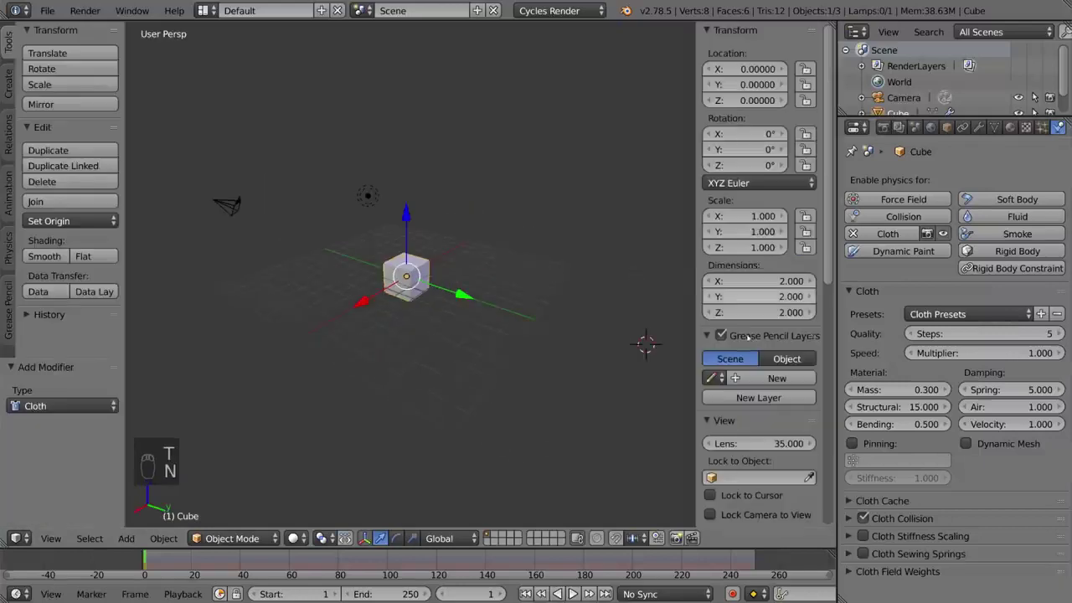
pyautogui.scroll(-3, 758, 297)
pyautogui.scroll(3, 758, 297)
pyautogui.press('t')
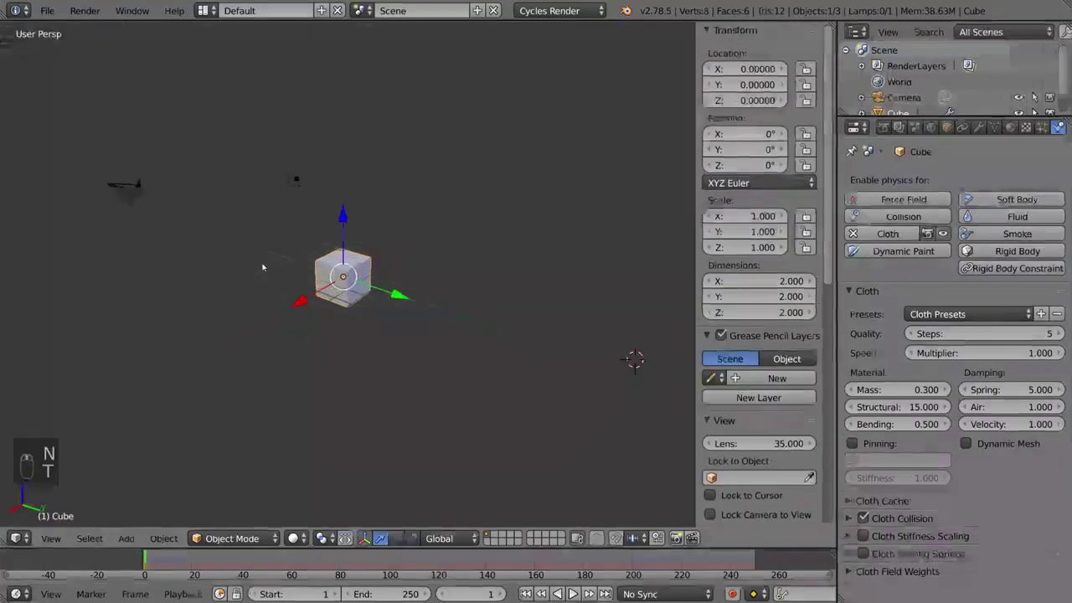
pyautogui.press('n')
pyautogui.press('t')
pyautogui.press('n')
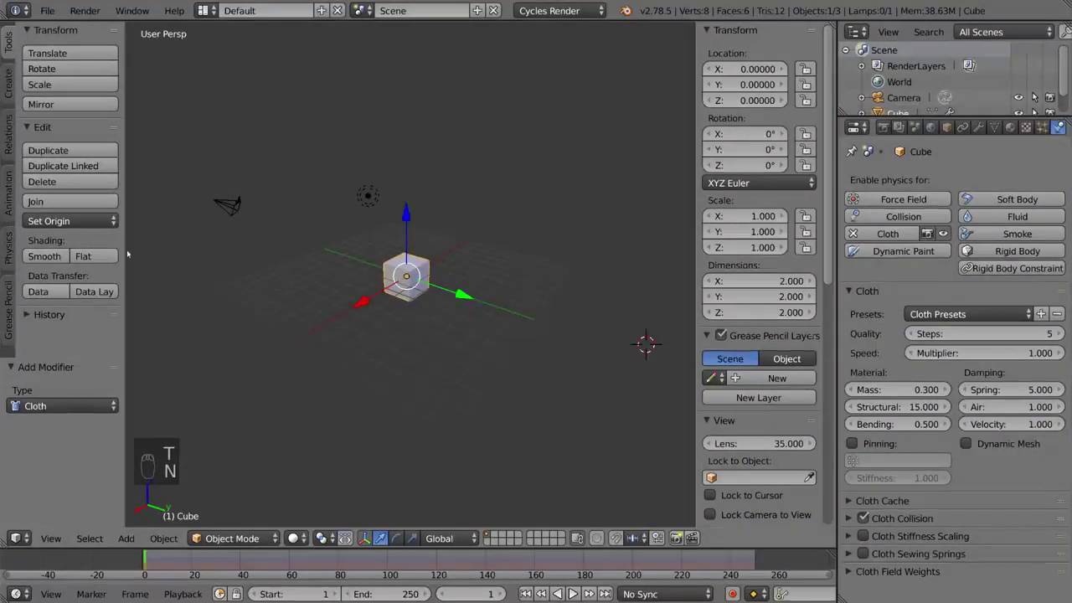
pyautogui.press('t')
pyautogui.press('t')
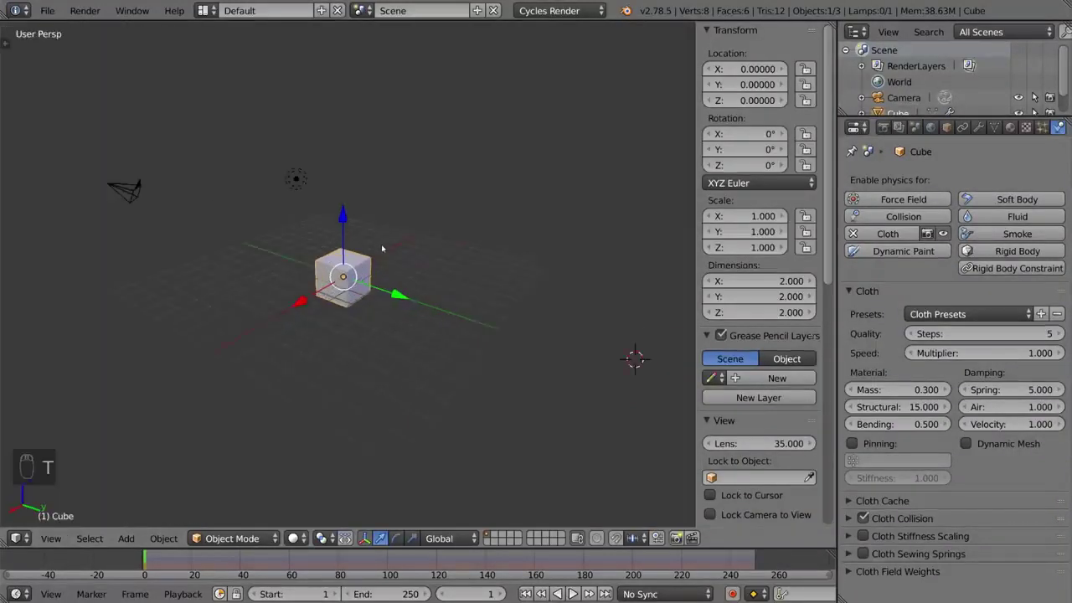
pyautogui.press('n')
pyautogui.press('n')
pyautogui.press('n')
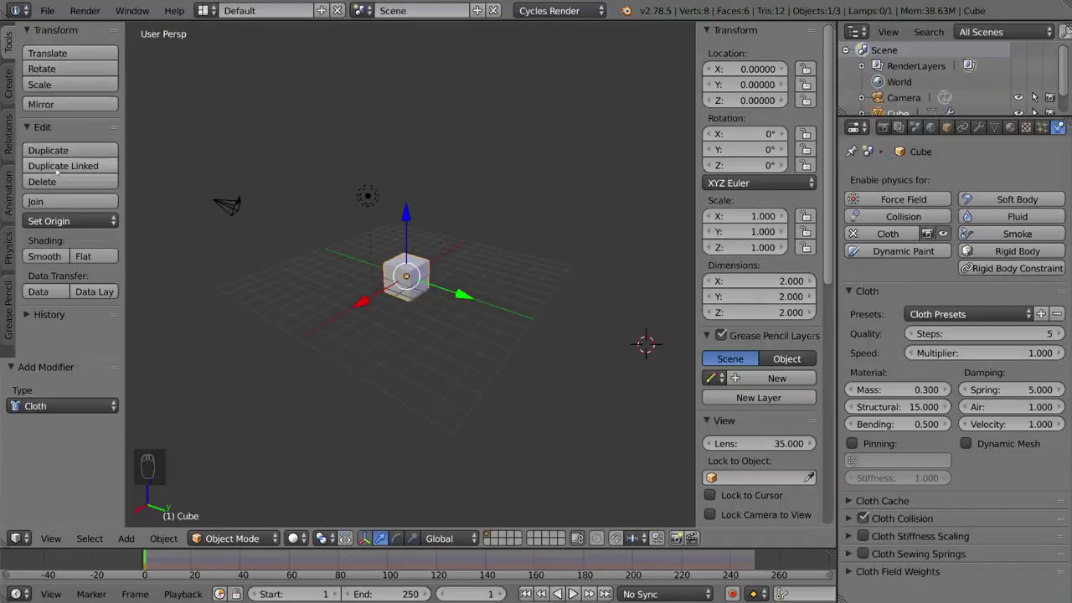
# - Browse the tool shelf's object-creation, relations and animation tools, ending on Grease Pencil
pyautogui.click(8, 84)
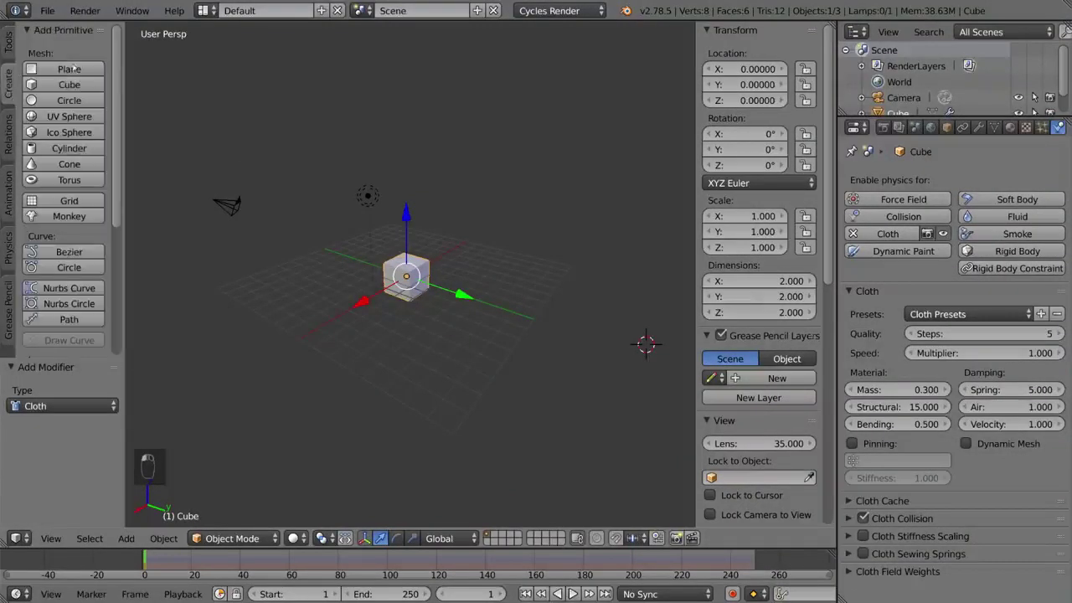
pyautogui.scroll(-5, 63, 153)
pyautogui.click(8, 134)
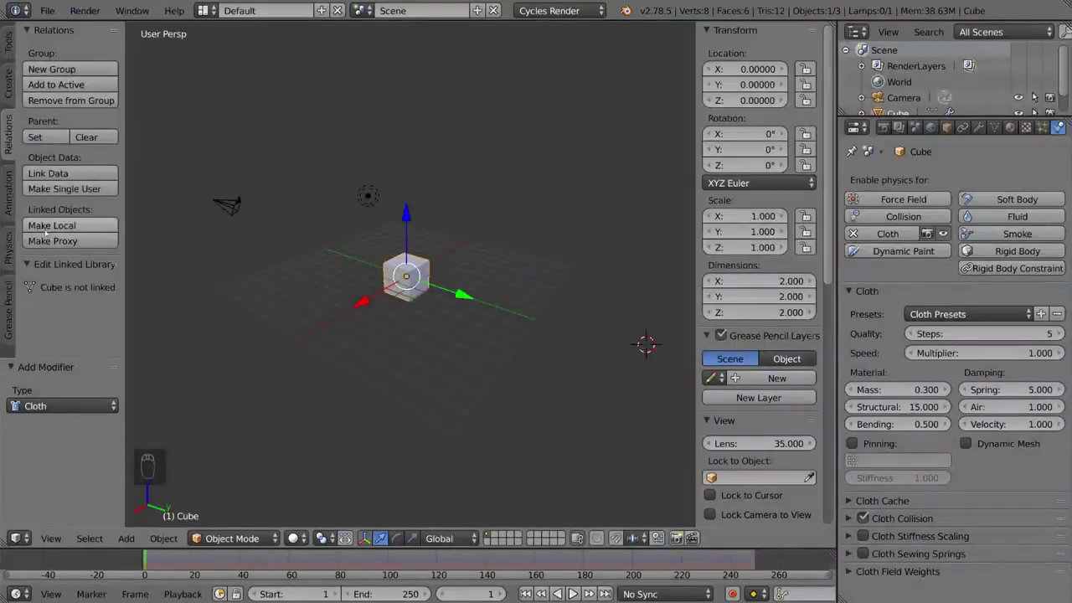
pyautogui.click(12, 193)
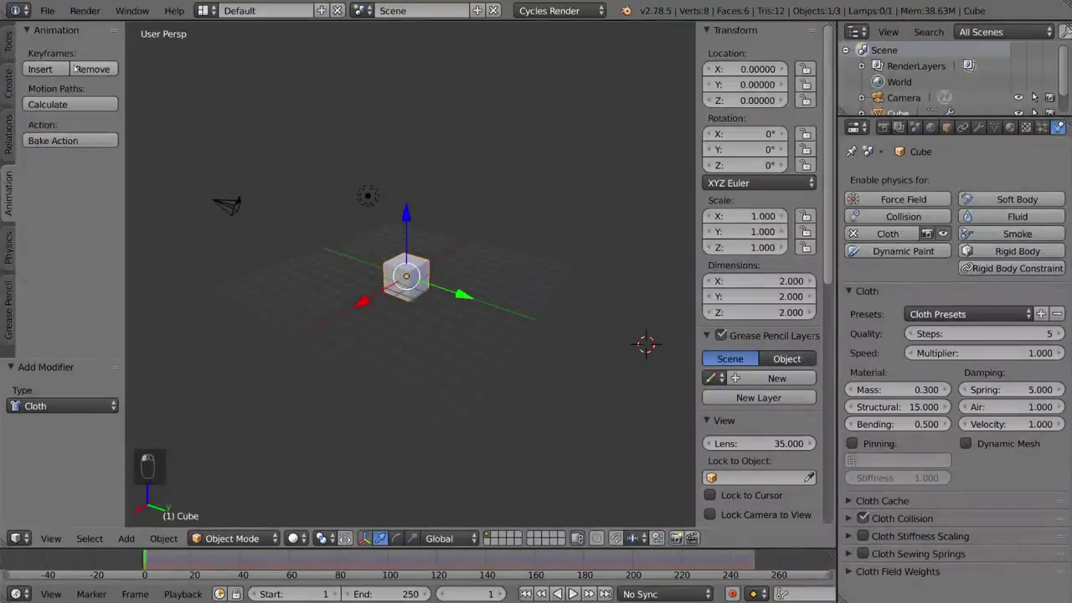
pyautogui.keyDown('ctrl'); pyautogui.scroll(-1, 32, 176); pyautogui.keyUp('ctrl')
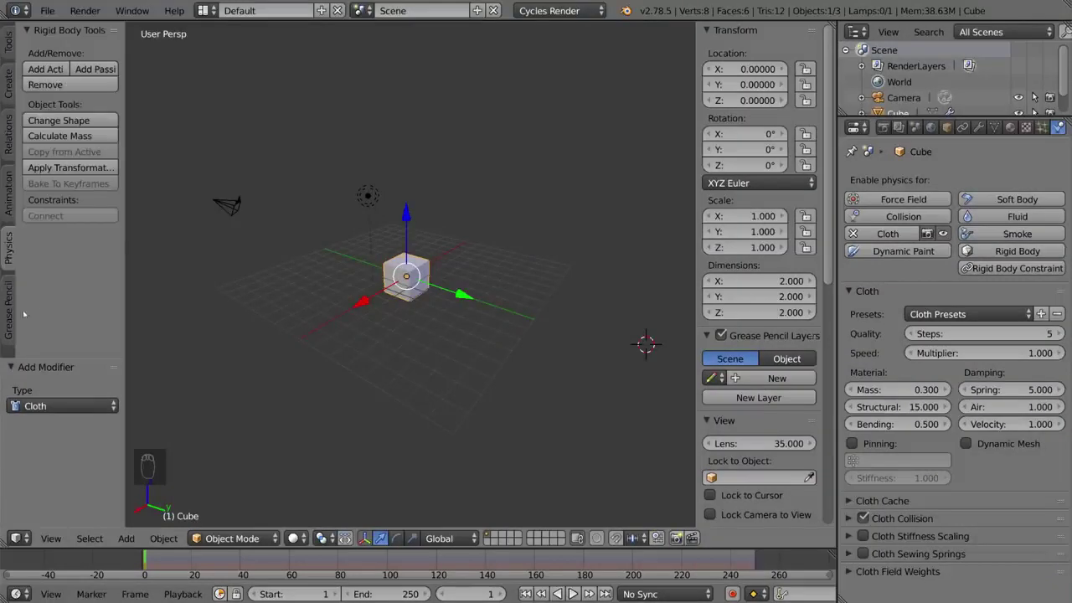
pyautogui.click(13, 288)
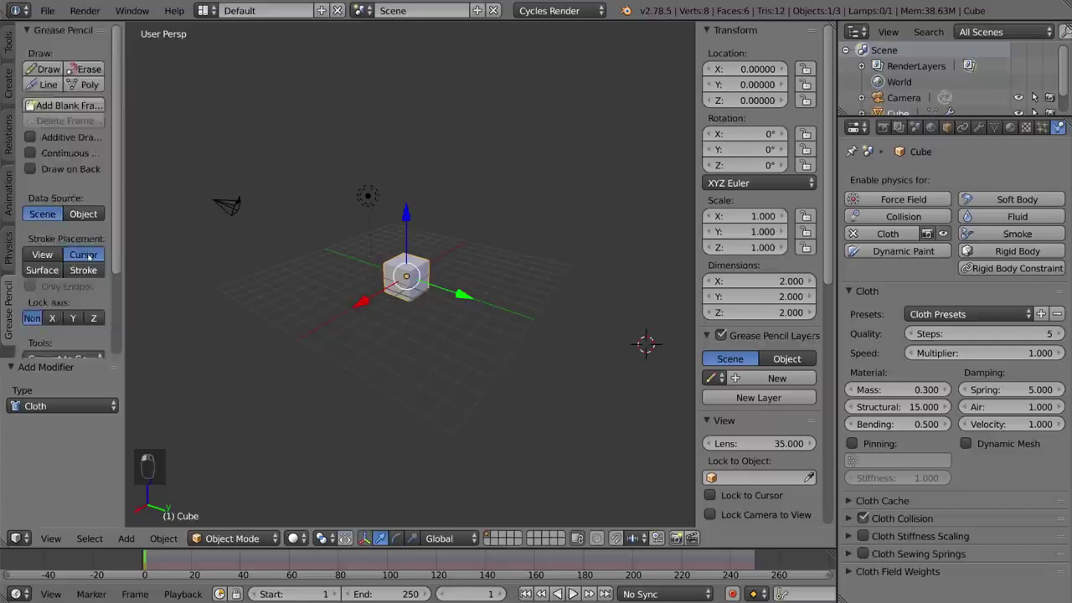
pyautogui.scroll(-3, 83, 251)
pyautogui.scroll(3, 82, 252)
# - Hide the tool shelf, then try entering 0.11 for the cube's X location and cancel
pyautogui.press('t')
pyautogui.scroll(-3, 754, 168)
pyautogui.scroll(3, 791, 134)
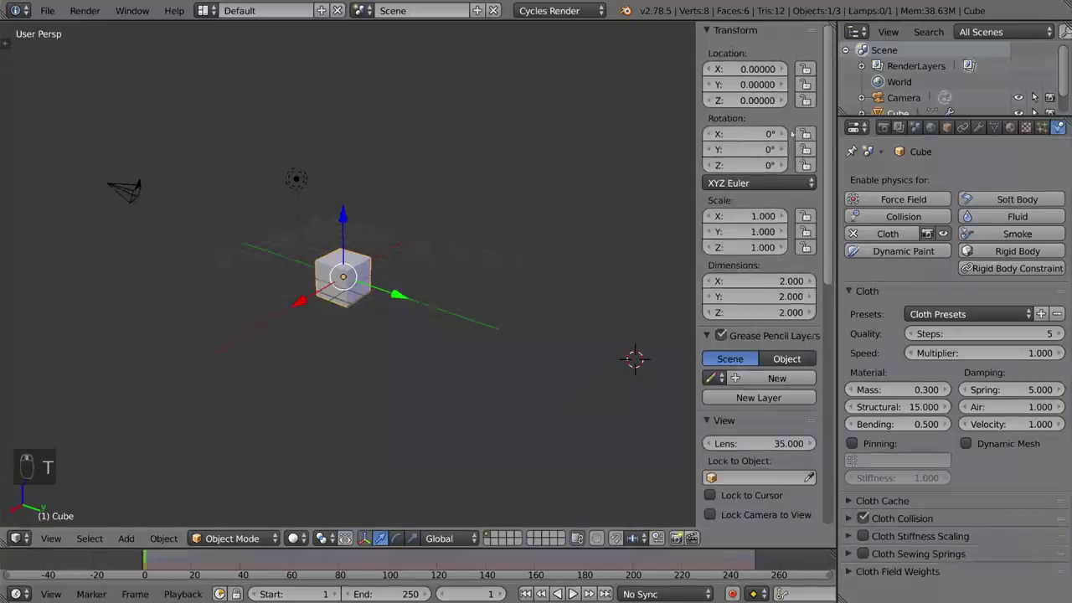
pyautogui.click(745, 69)
pyautogui.write('0.11')
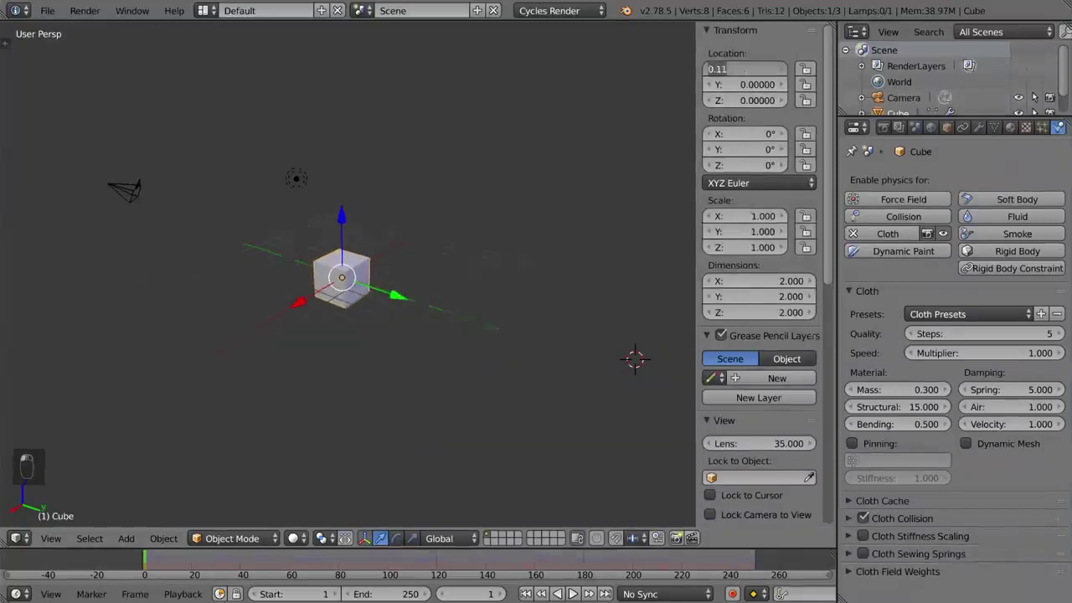
pyautogui.press('Escape')
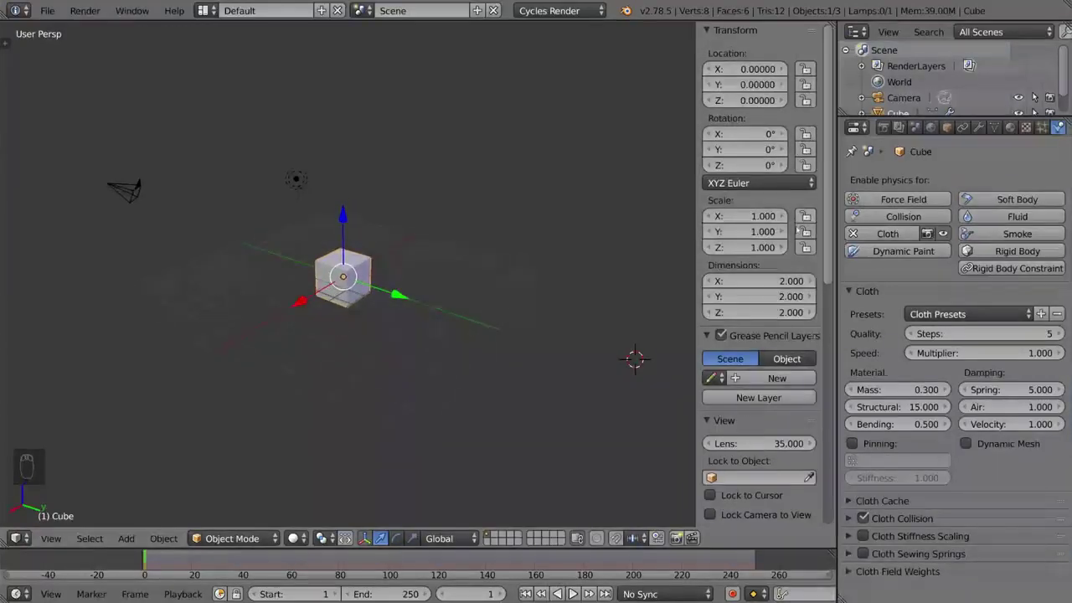
# - Expand the sidebar's Display options and toggle Only Render on and back off
pyautogui.scroll(-3, 796, 231)
pyautogui.moveTo(791, 229)
pyautogui.mouseDown()
pyautogui.moveTo(816, 229)
pyautogui.moveTo(795, 228)
pyautogui.mouseUp()
pyautogui.scroll(-5, 755, 240)
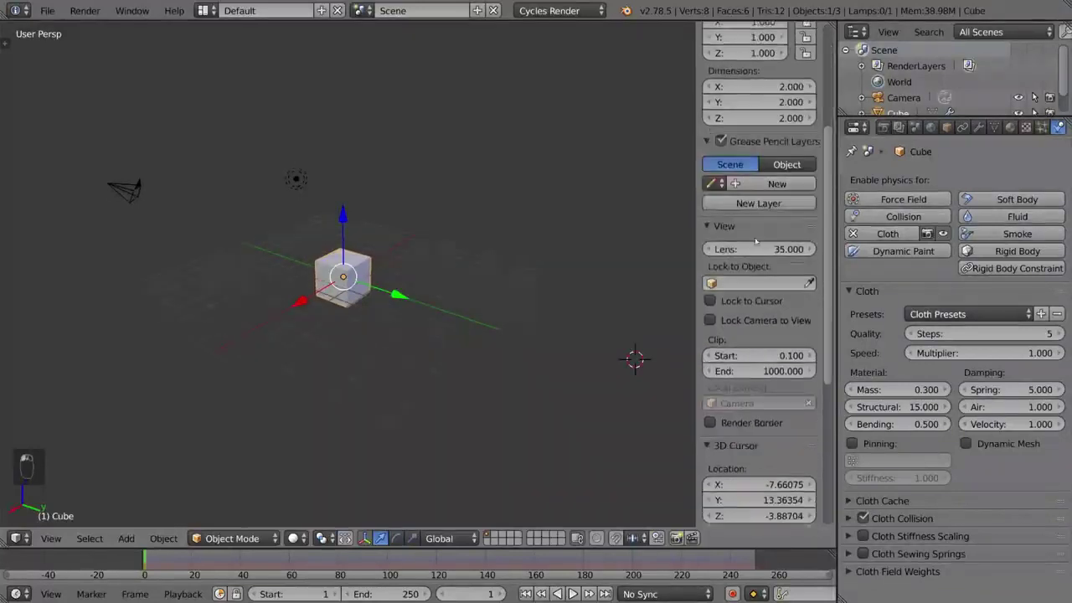
pyautogui.scroll(-2, 755, 240)
pyautogui.scroll(-3, 768, 418)
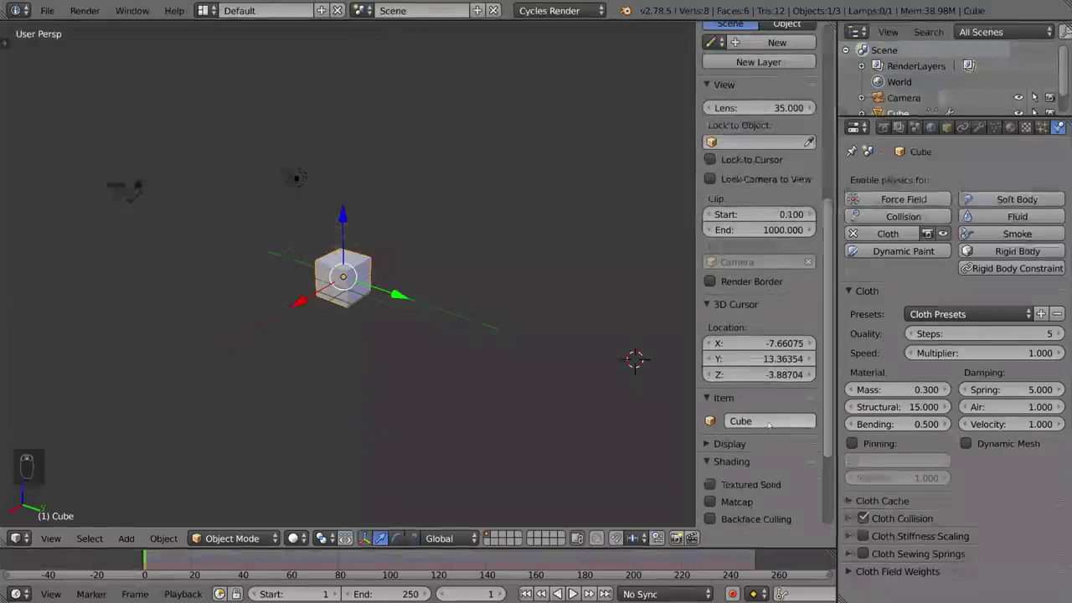
pyautogui.scroll(-3, 768, 425)
pyautogui.click(727, 336)
pyautogui.scroll(-1, 737, 335)
pyautogui.click(746, 326)
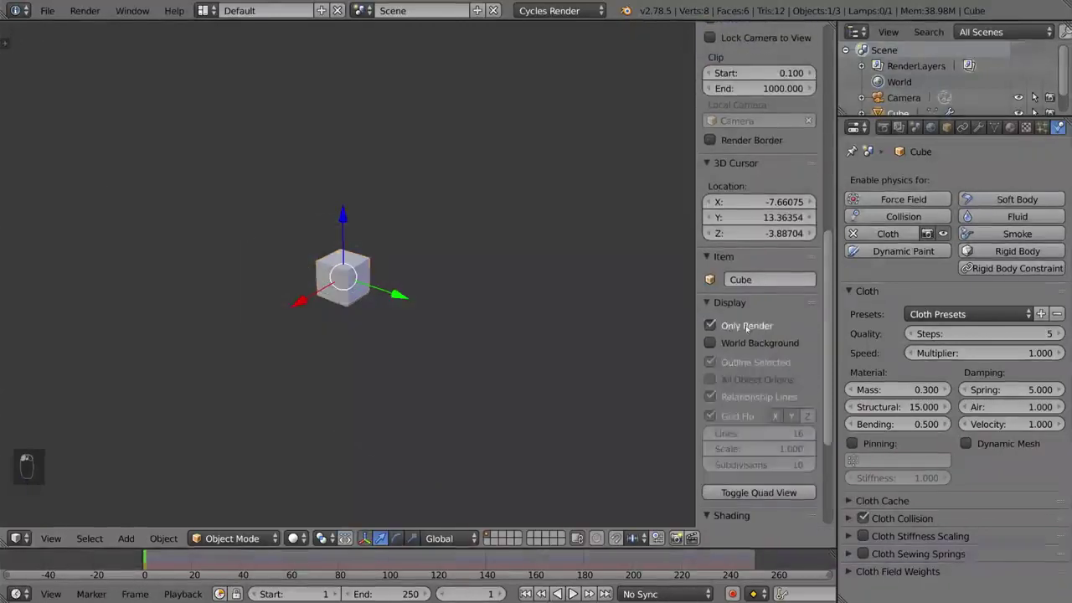
pyautogui.click(746, 326)
# - Expand the Background Images options and add a background image slot
pyautogui.scroll(-5, 768, 360)
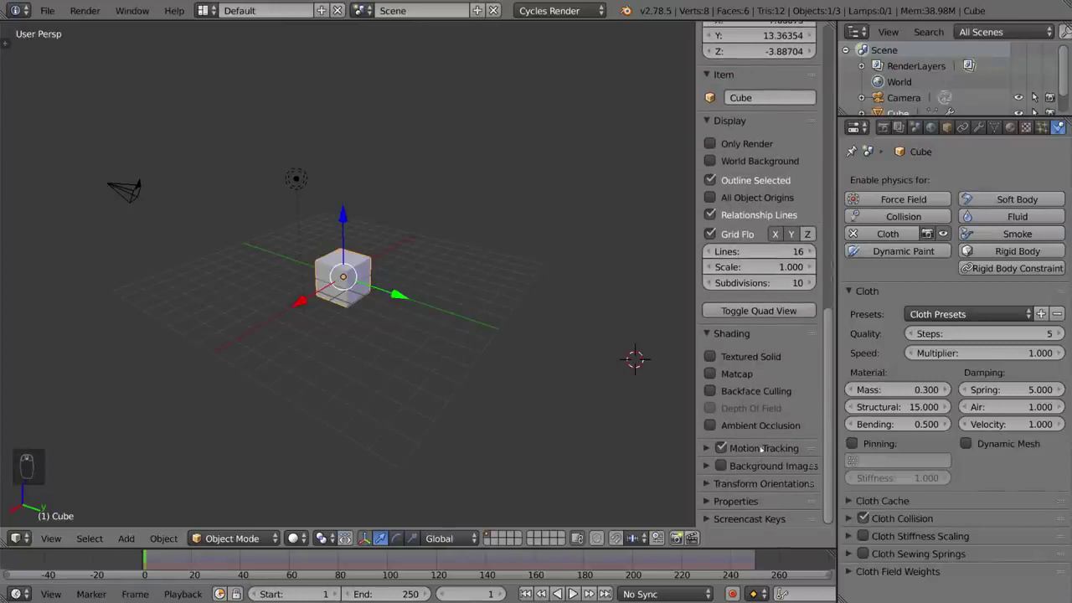
pyautogui.click(744, 470)
pyautogui.scroll(-1, 732, 453)
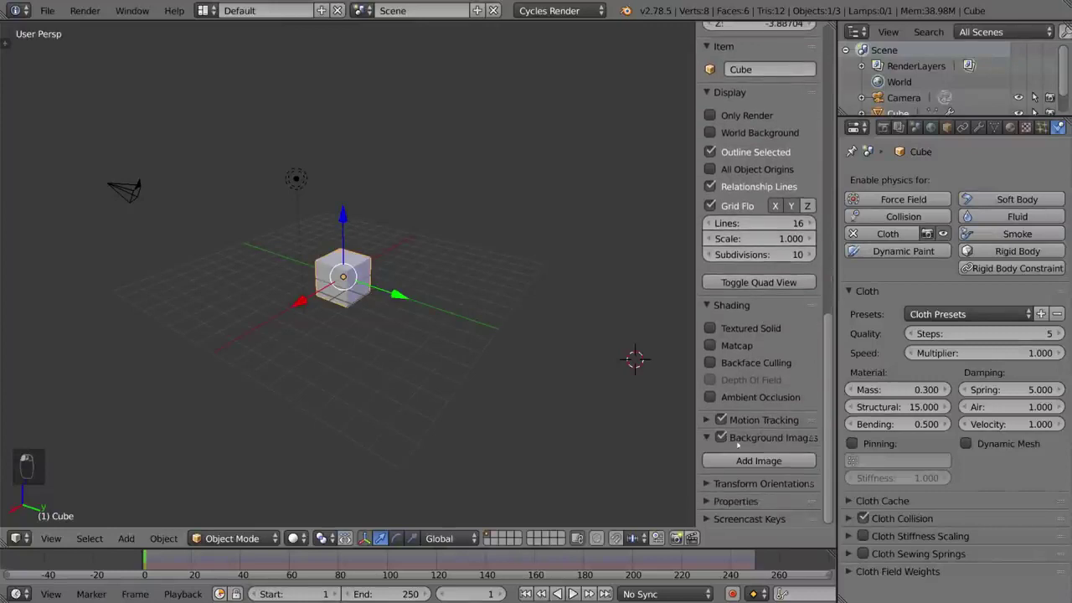
pyautogui.click(755, 460)
pyautogui.scroll(-3, 758, 461)
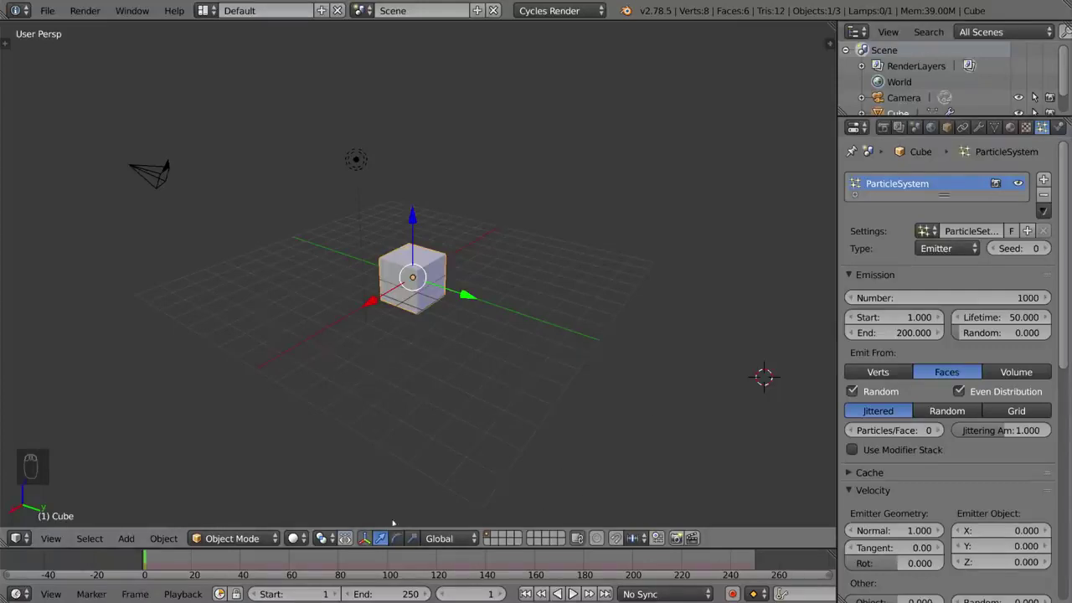
# - Play and stop the particle animation, scrub back, then jump to the first and last frame (250)
pyautogui.keyDown('ctrl'); pyautogui.hscroll(3, 393, 570); pyautogui.keyUp('ctrl')
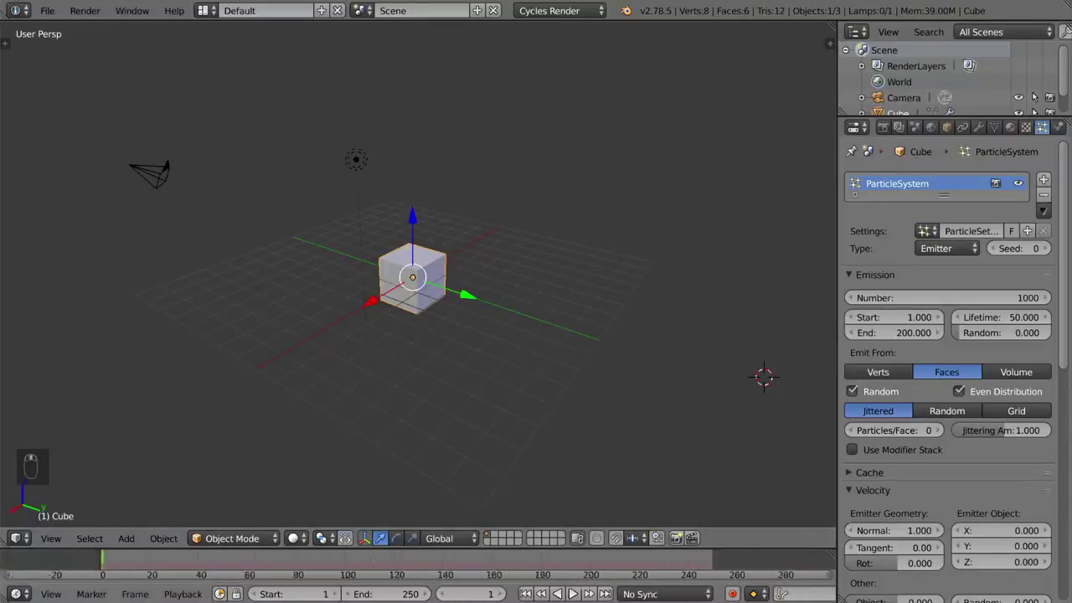
pyautogui.keyDown('ctrl'); pyautogui.hscroll(-5, 334, 568); pyautogui.keyUp('ctrl')
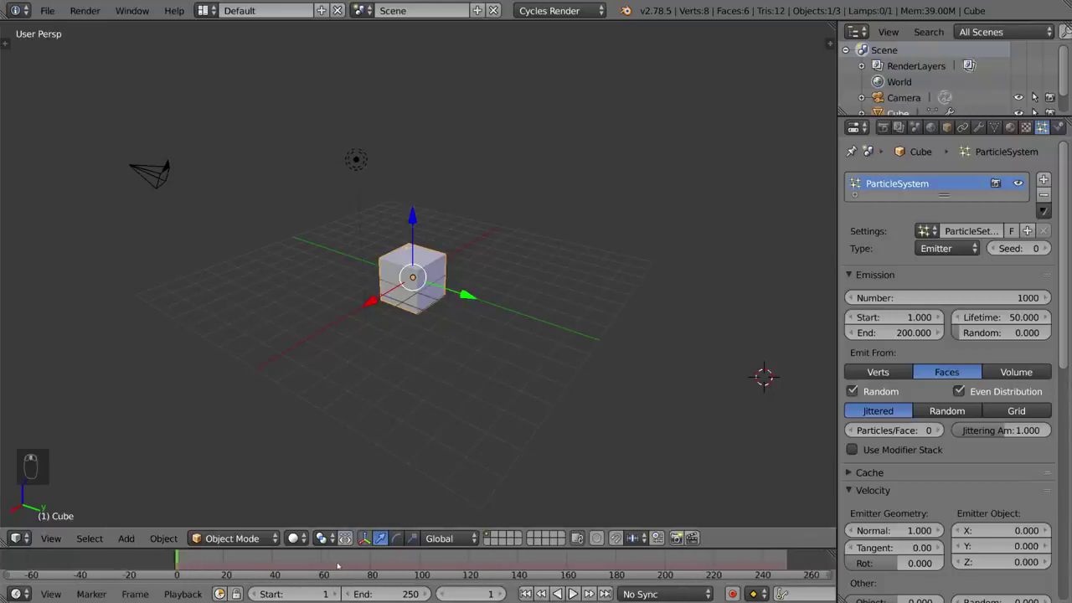
pyautogui.hotkey('alt', 'a')
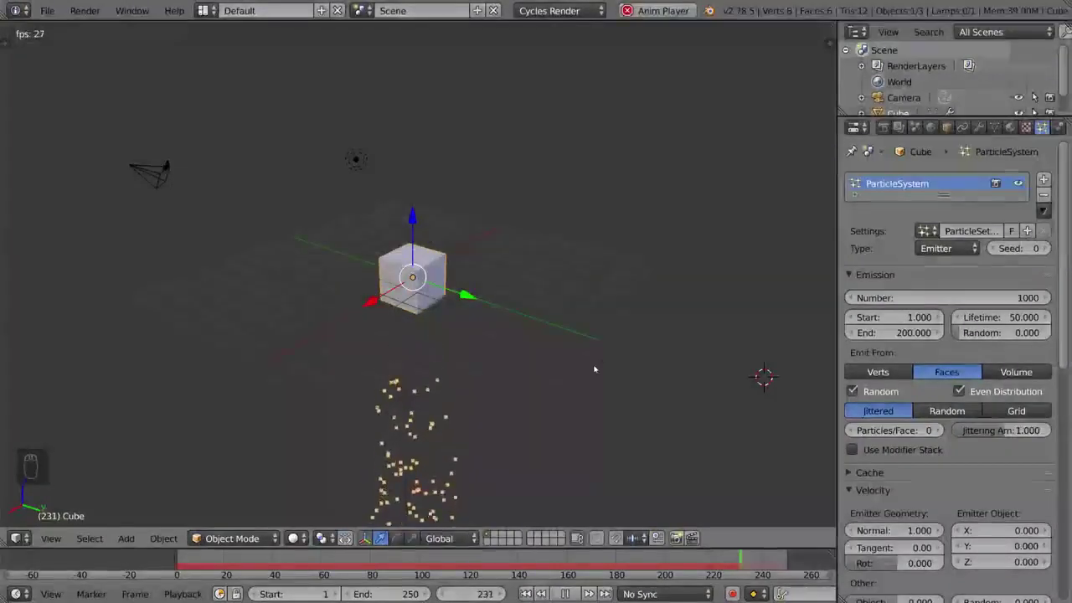
pyautogui.hotkey('alt', 'a')
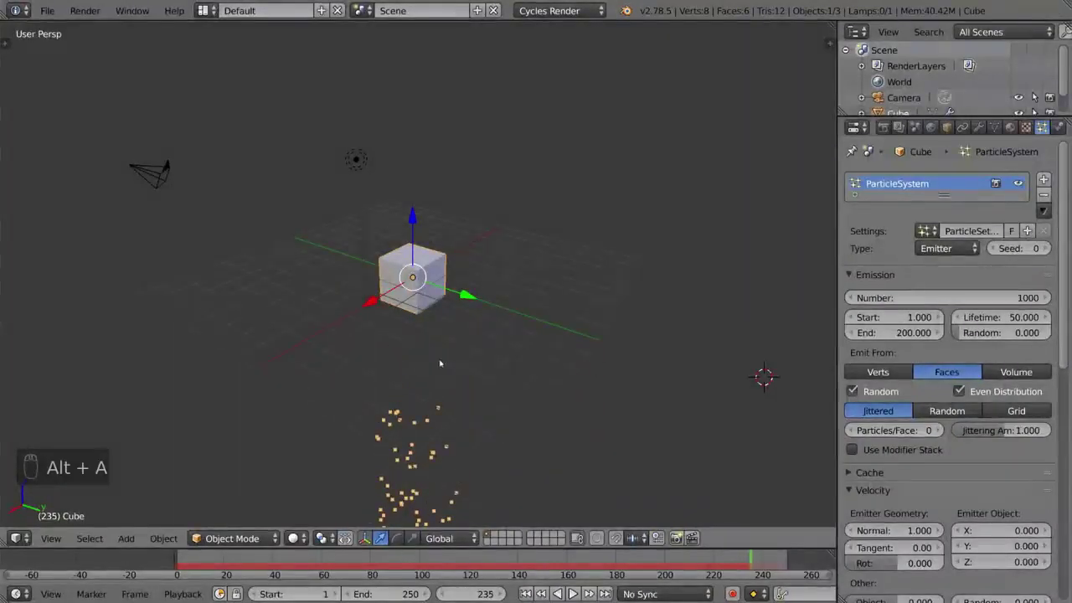
pyautogui.hotkey('alt', 'a')
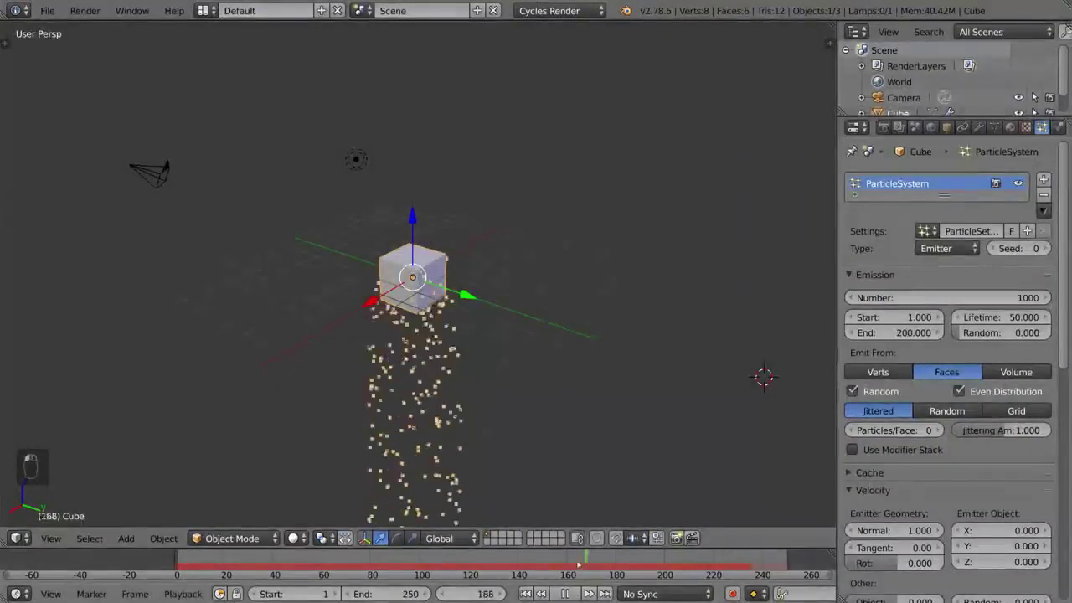
pyautogui.moveTo(455, 567); pyautogui.dragTo(345, 563)
pyautogui.hotkey('alt', 'a')
pyautogui.hotkey('shift', 'Left')
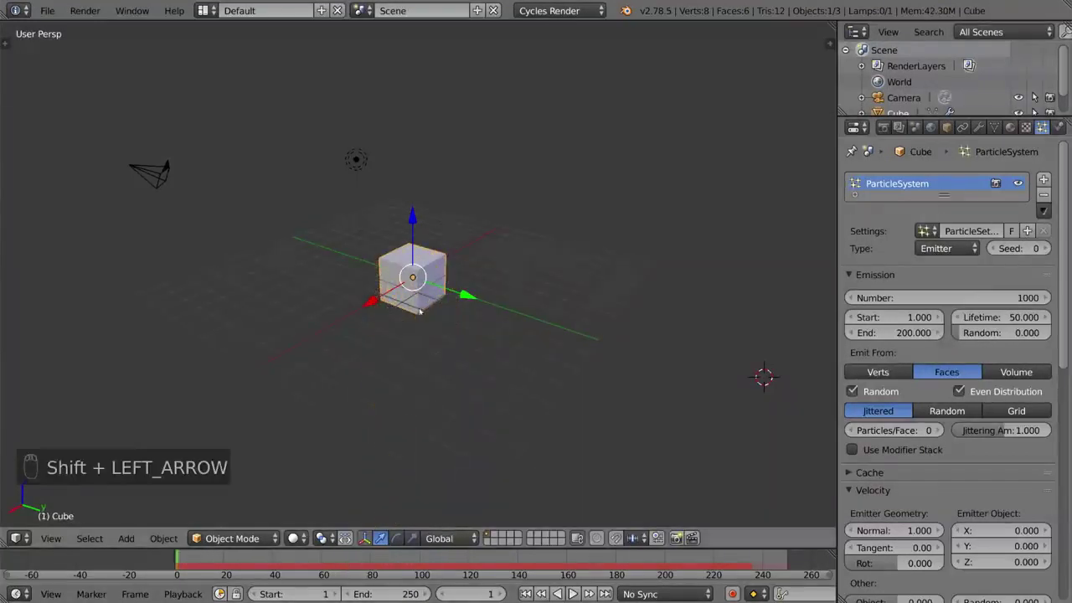
pyautogui.hotkey('shift', 'Right')
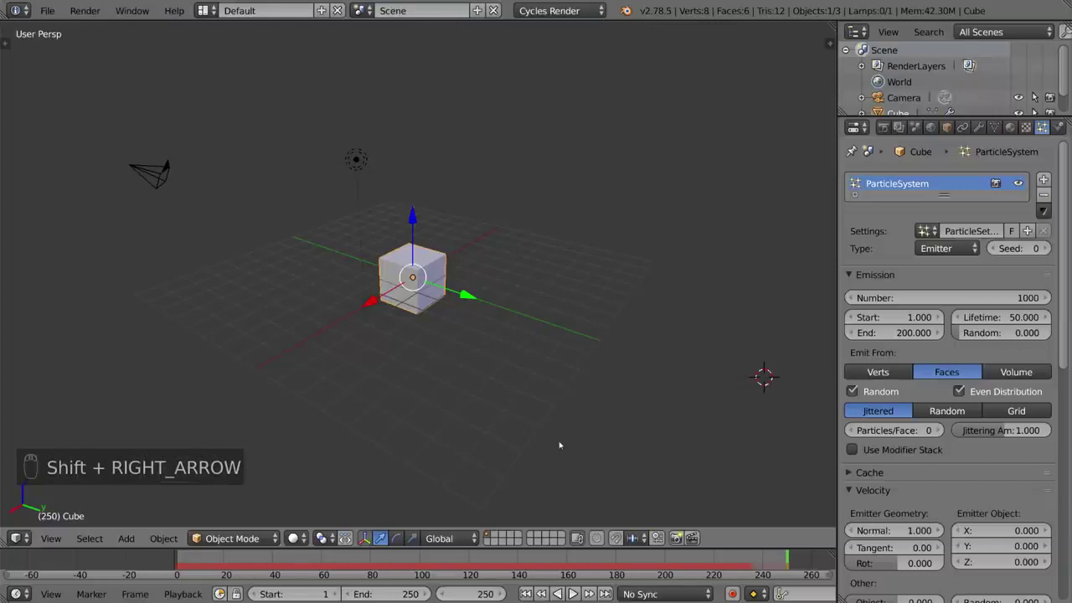
# - Replay the animation, alternating between reverse and forward playback twice
pyautogui.hotkey('alt', 'a')
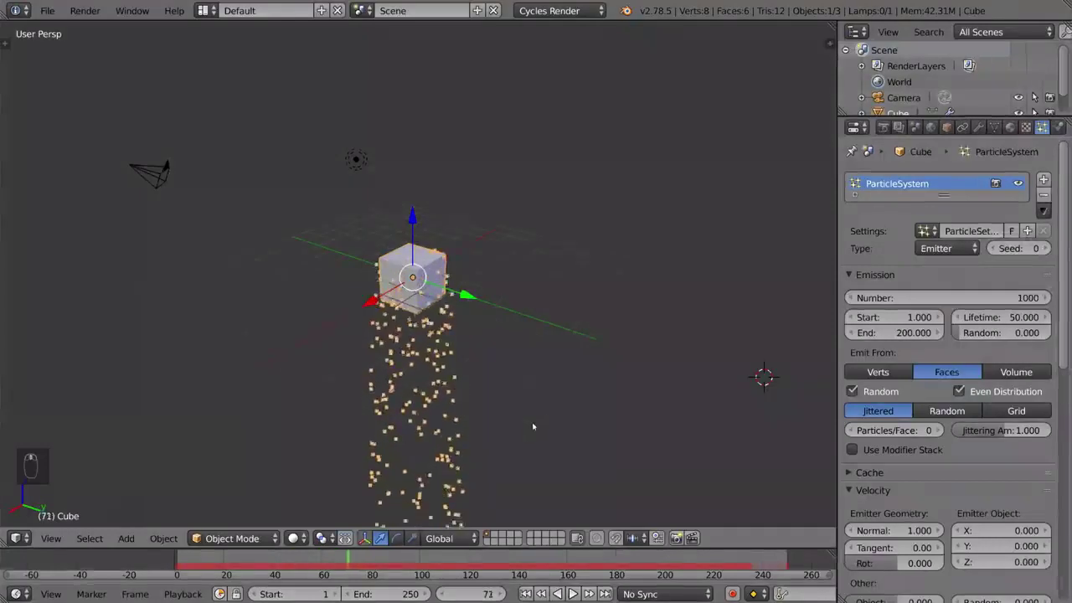
pyautogui.hotkey('alt', 'shift', 'a')
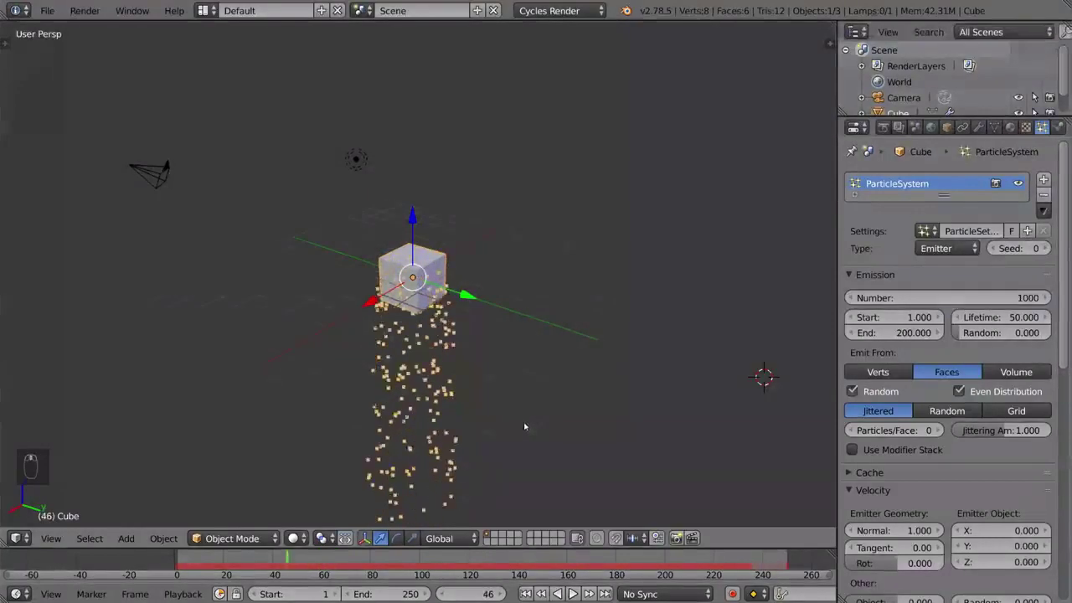
pyautogui.hotkey('alt', 'a')
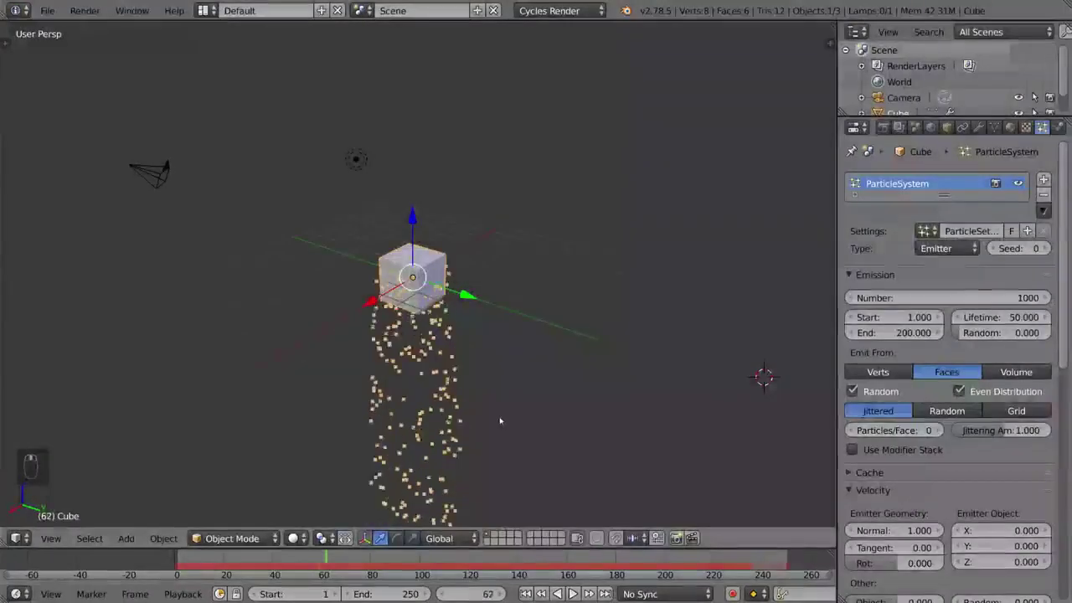
pyautogui.hotkey('alt', 'shift', 'a')
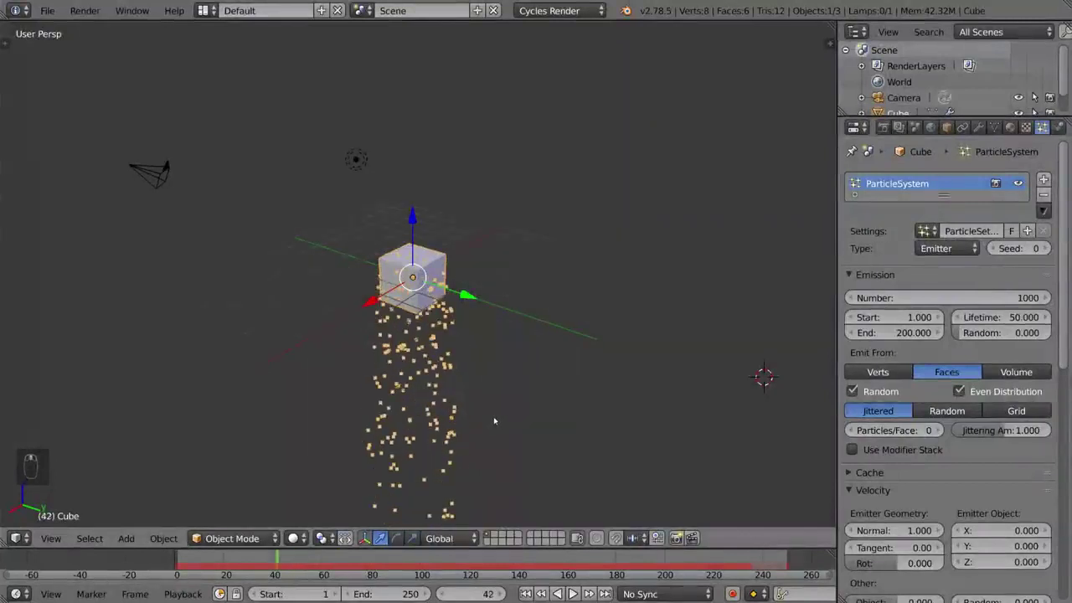
pyautogui.hotkey('alt', 'a')
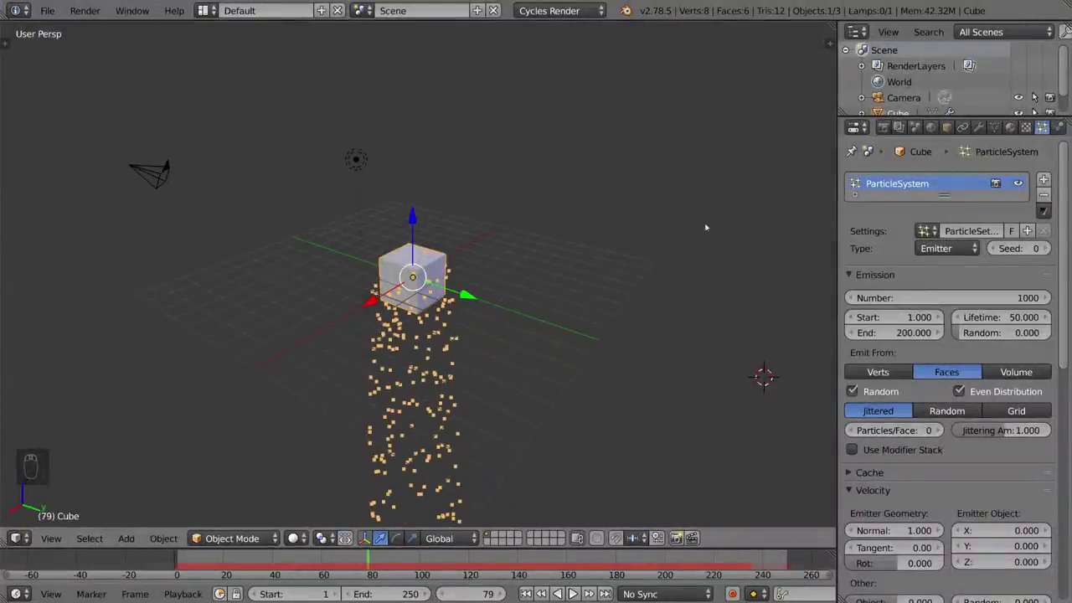
pyautogui.scroll(-2, 975, 74)
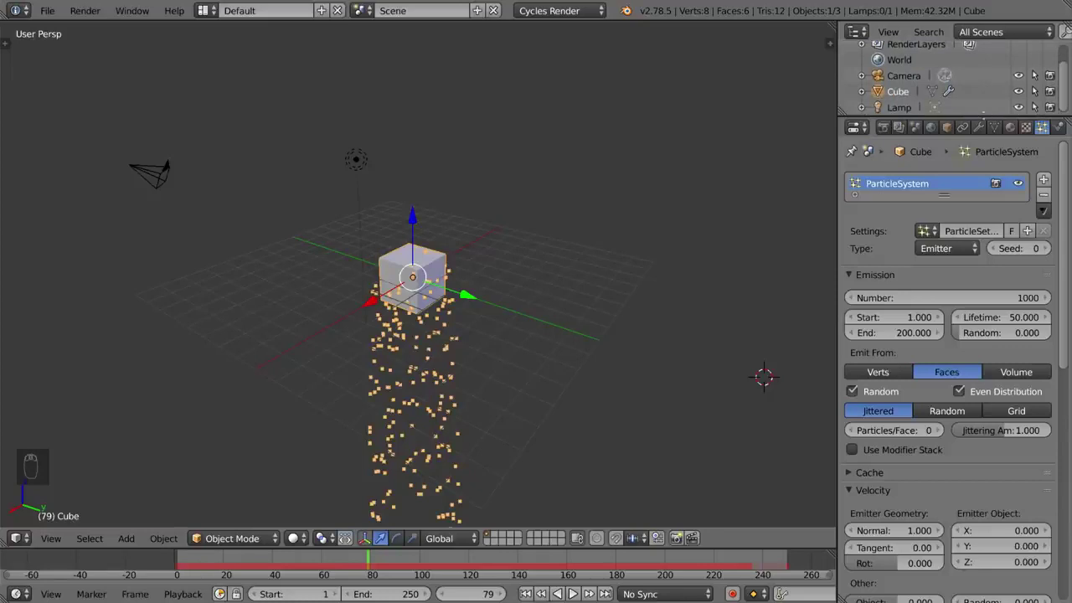
pyautogui.click(861, 91)
pyautogui.scroll(-2, 874, 87)
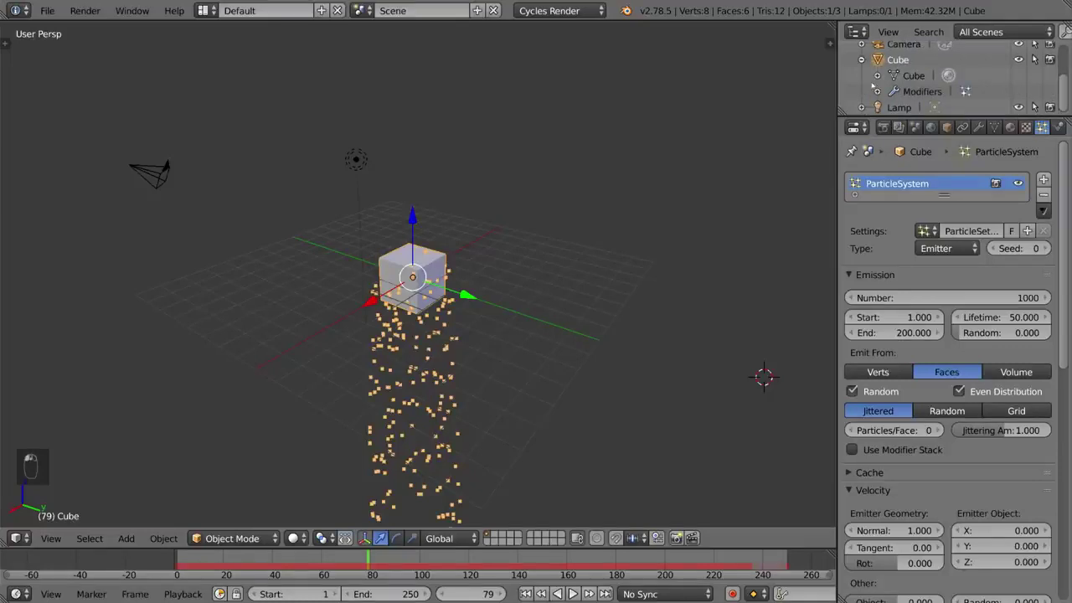
pyautogui.scroll(3, 921, 77)
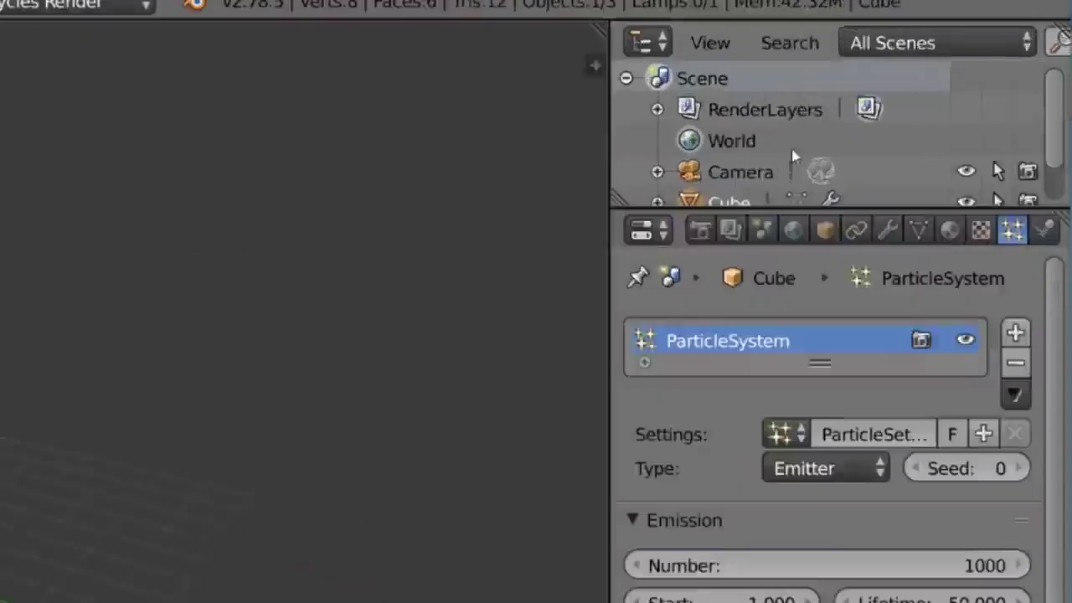
pyautogui.scroll(-1, 911, 82)
pyautogui.click(911, 77)
pyautogui.click(902, 98)
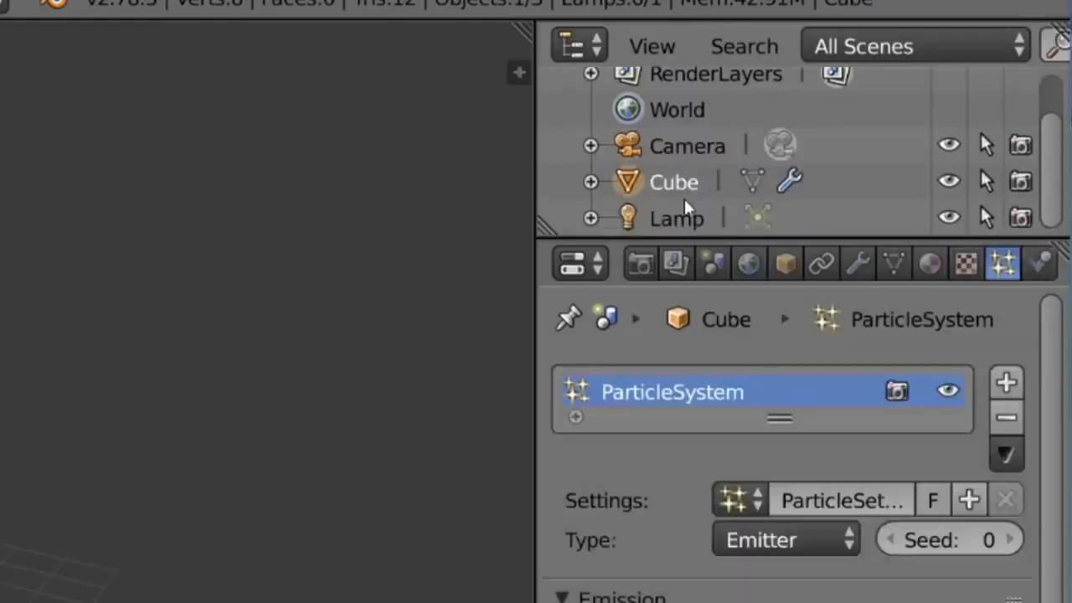
pyautogui.click(685, 209)
pyautogui.click(678, 178)
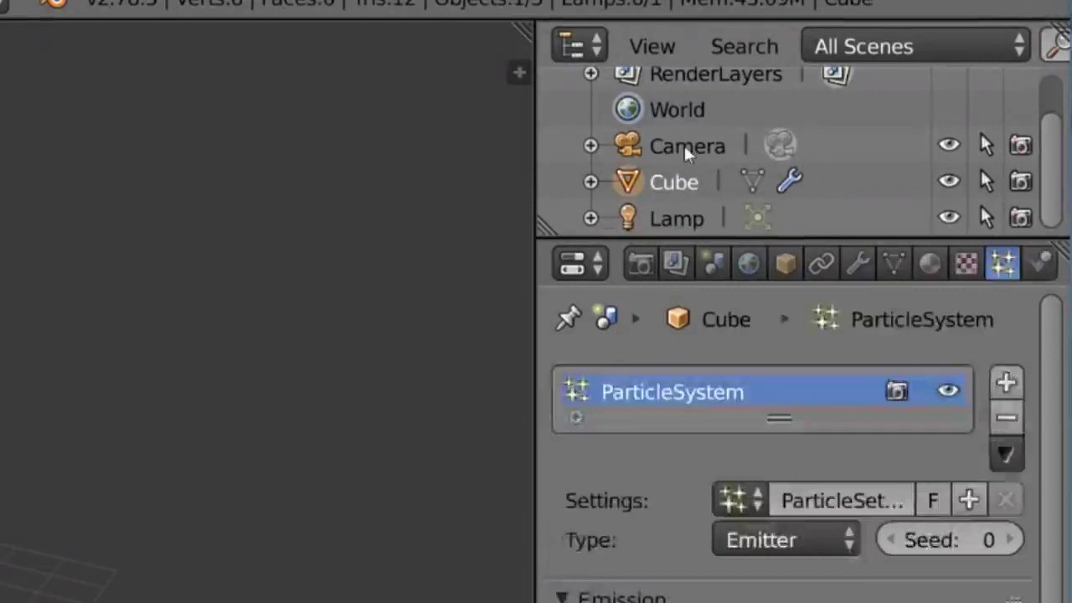
pyautogui.click(687, 149)
pyautogui.click(683, 186)
pyautogui.click(685, 217)
pyautogui.click(688, 191)
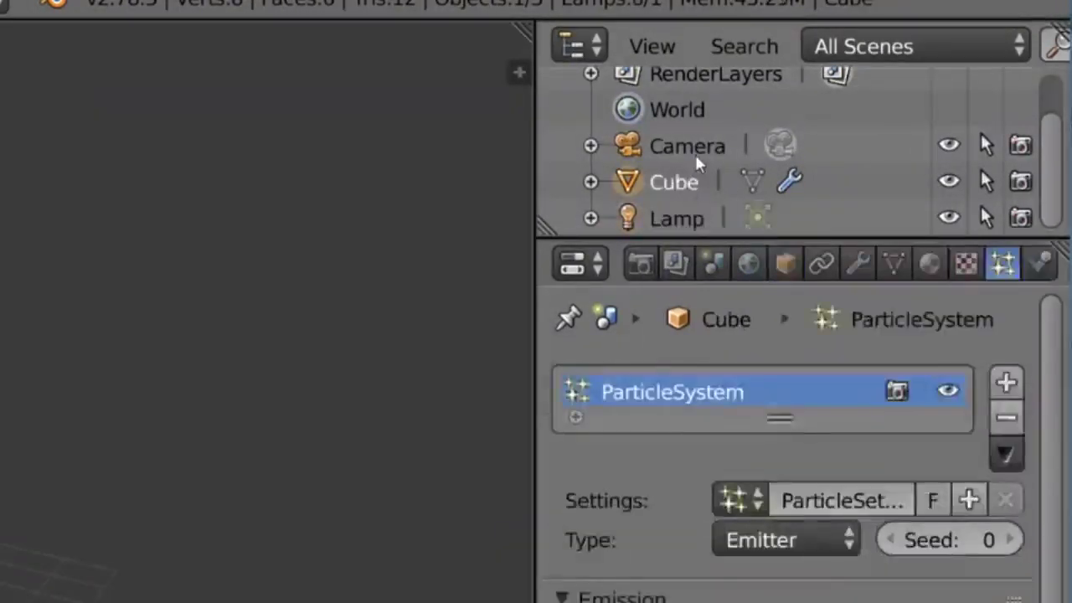
pyautogui.click(697, 156)
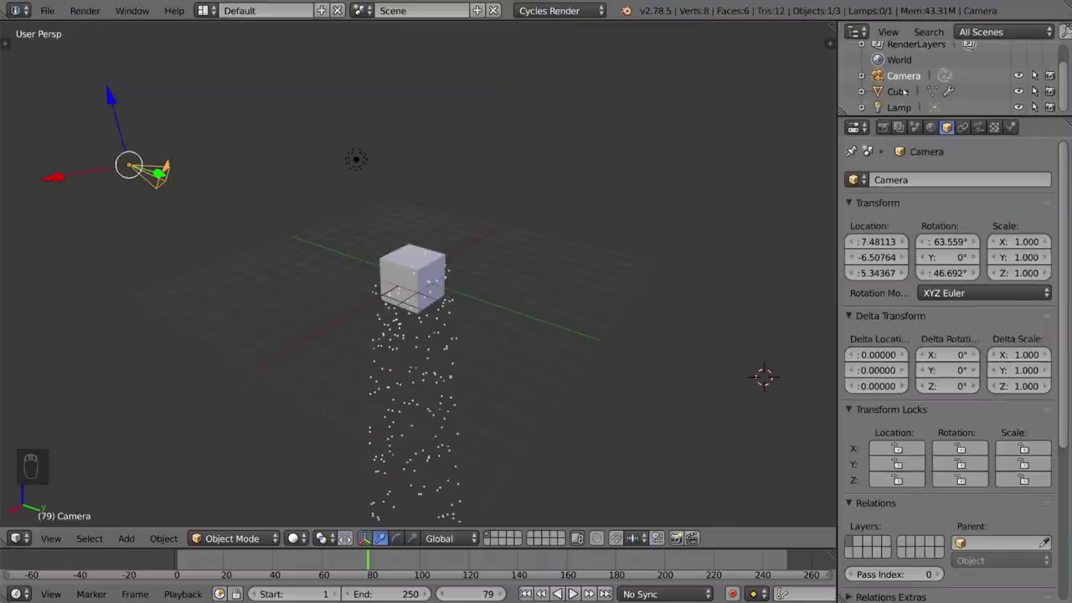
pyautogui.click(900, 91)
pyautogui.click(899, 108)
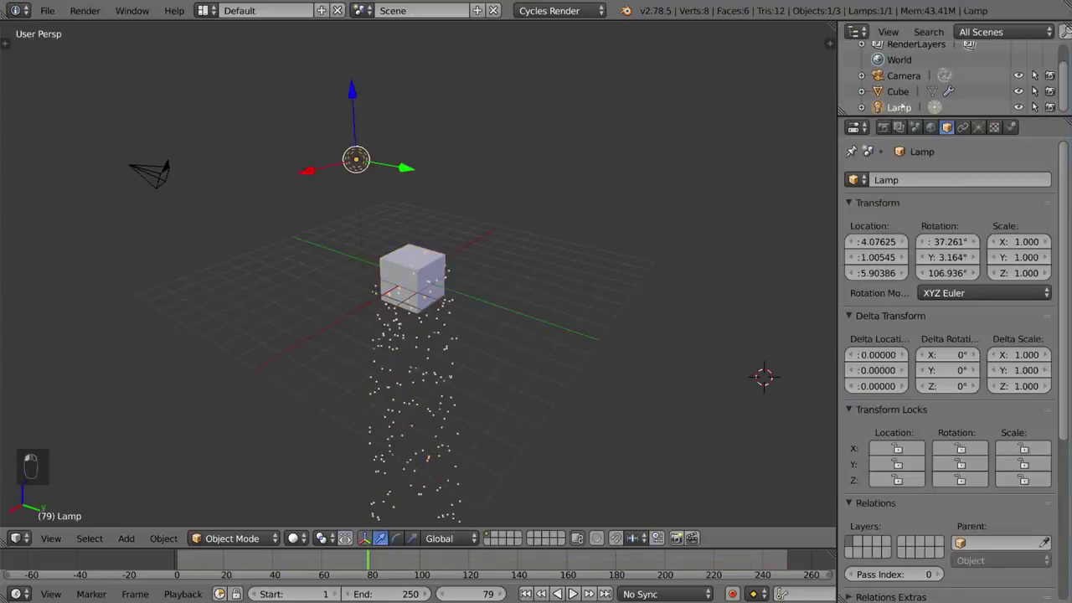
pyautogui.click(898, 91)
pyautogui.click(904, 75)
pyautogui.click(898, 91)
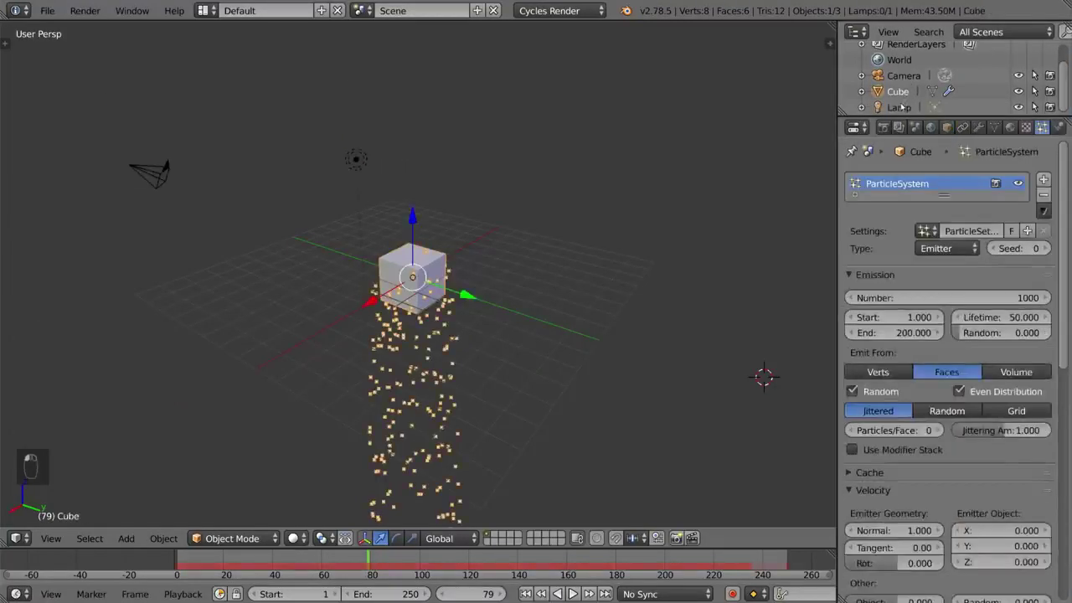
pyautogui.click(898, 108)
pyautogui.click(897, 91)
pyautogui.click(903, 76)
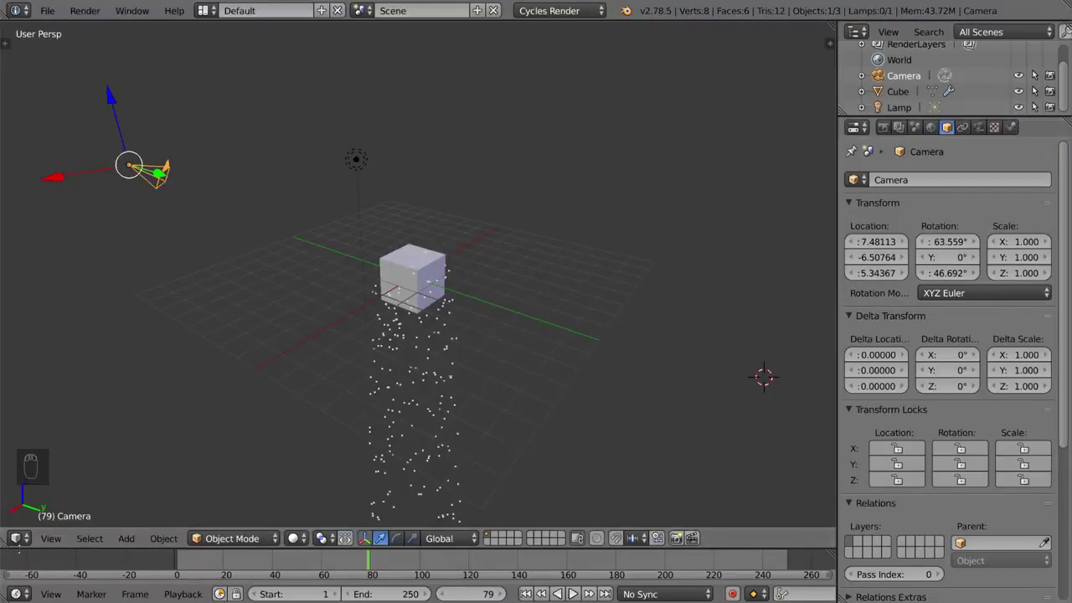
# - Resize the timeline, widen the Outliner and Properties editors, and make the Outliner taller
pyautogui.moveTo(7, 548); pyautogui.dragTo(7, 395)
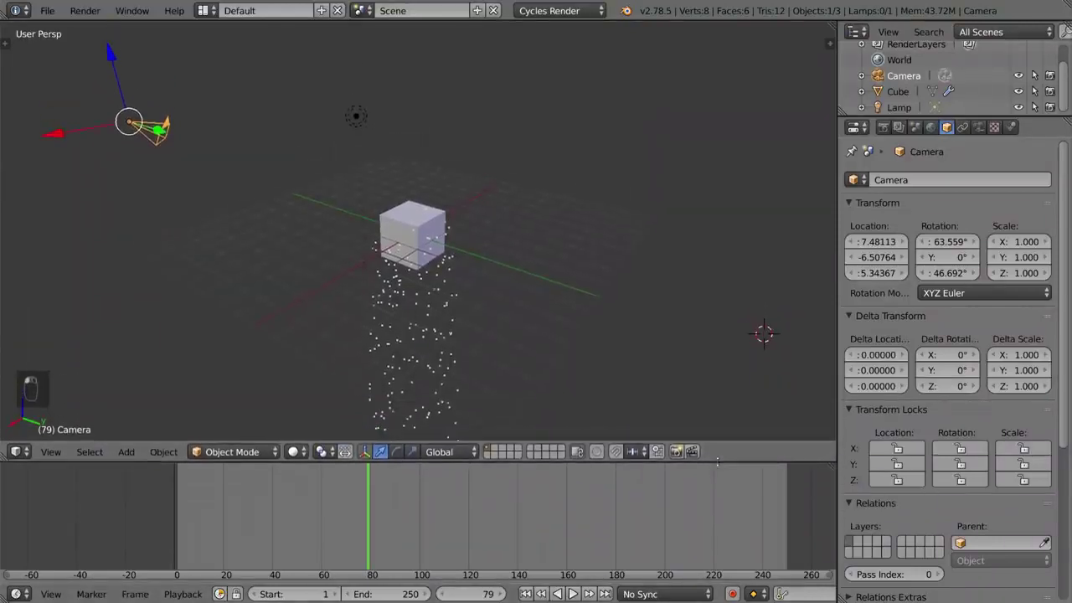
pyautogui.moveTo(716, 395); pyautogui.dragTo(804, 459)
pyautogui.moveTo(838, 366); pyautogui.dragTo(762, 366)
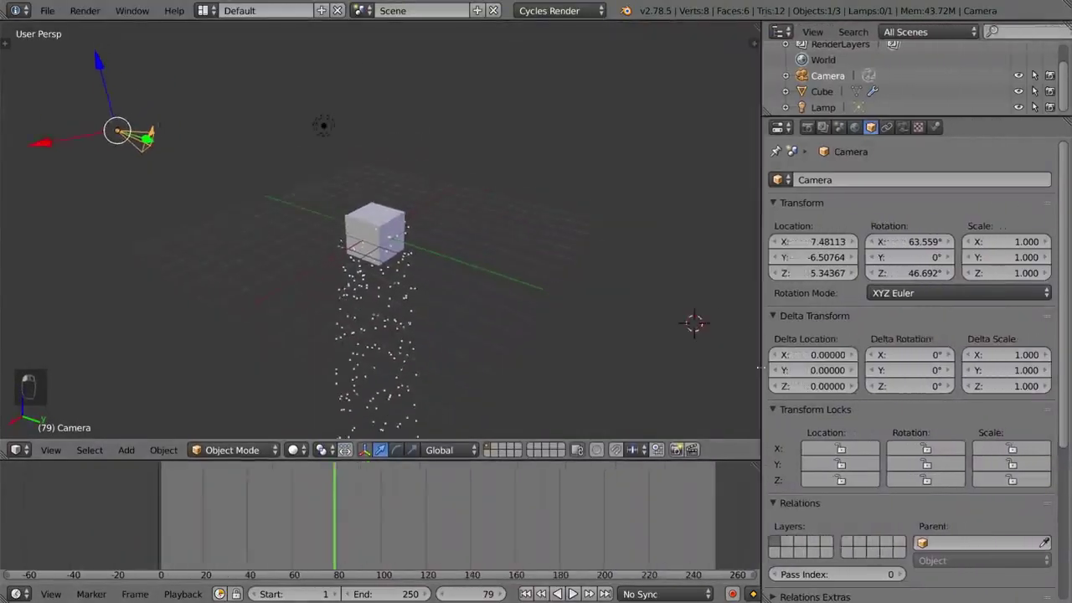
pyautogui.moveTo(952, 118); pyautogui.dragTo(949, 171)
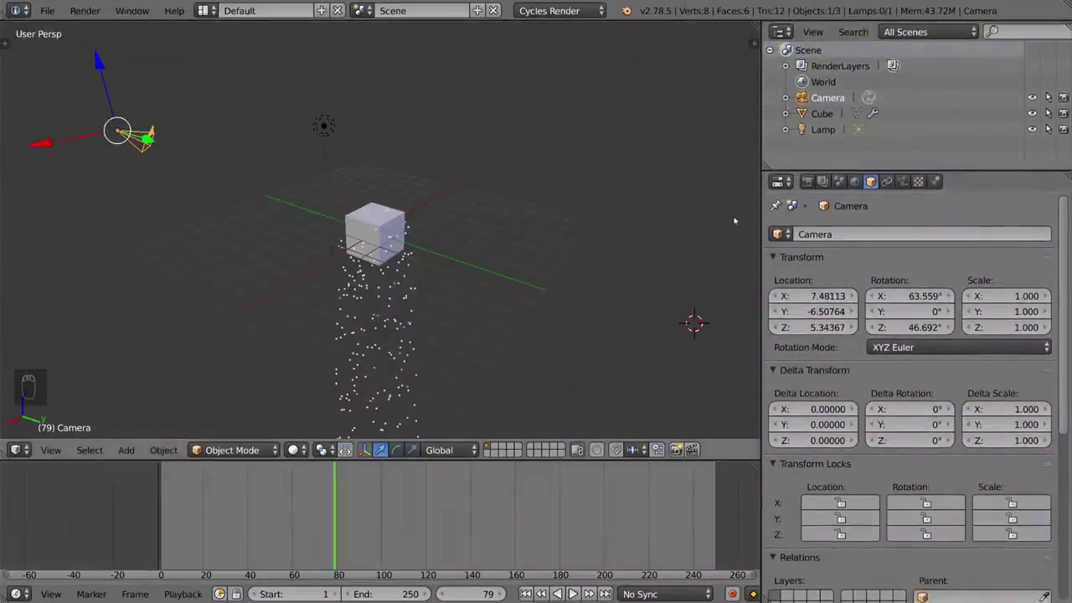
# - Open the 3D view's properties shelf and tool shelf and adjust both widths
pyautogui.press('n')
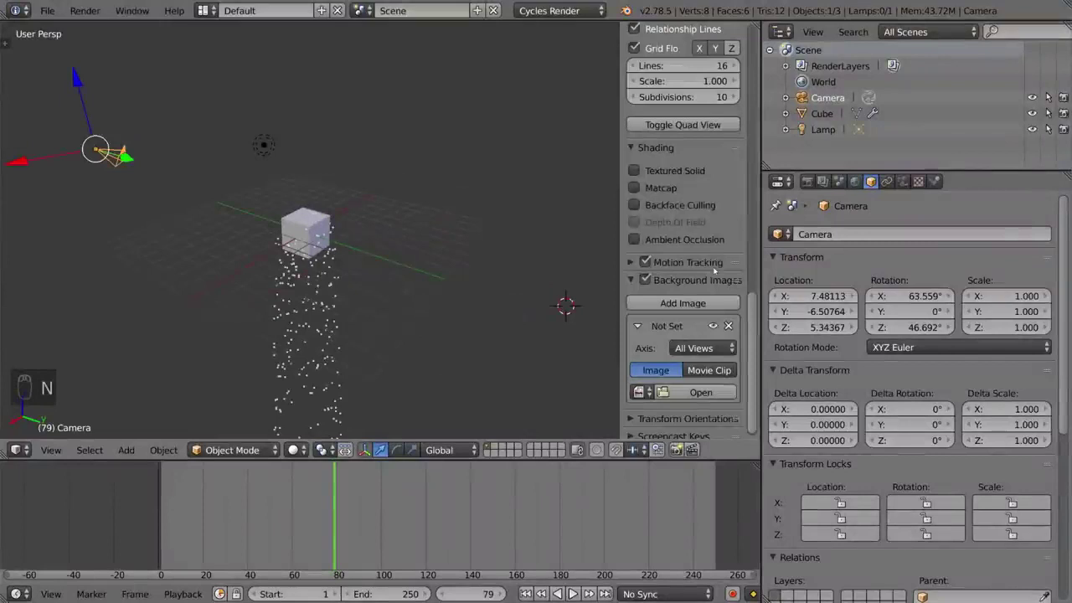
pyautogui.moveTo(624, 268); pyautogui.dragTo(579, 268)
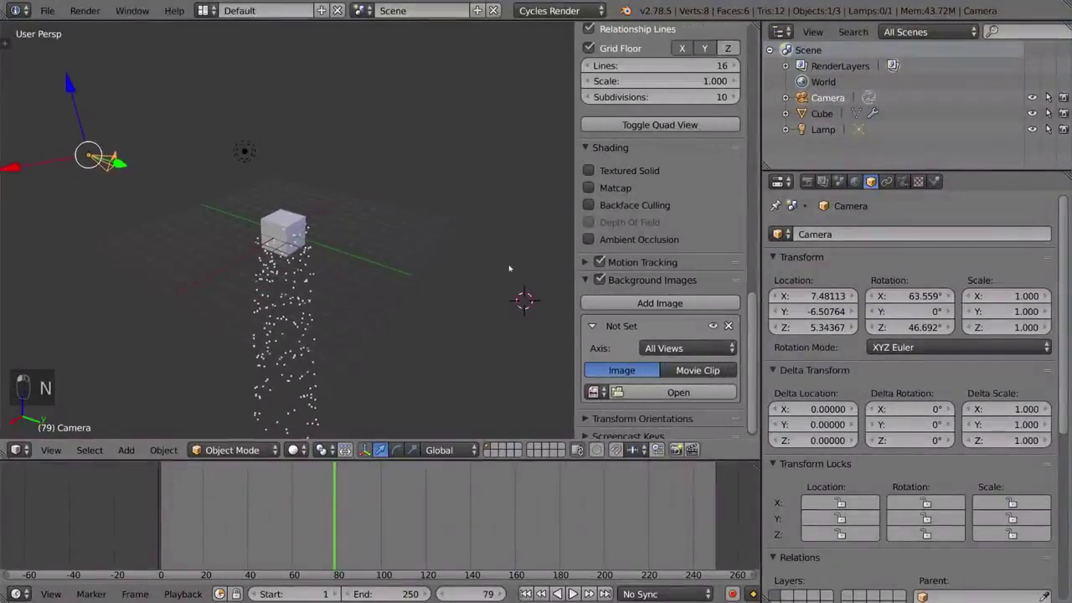
pyautogui.press('t')
pyautogui.moveTo(125, 277); pyautogui.dragTo(77, 276)
pyautogui.moveTo(578, 393); pyautogui.dragTo(682, 393)
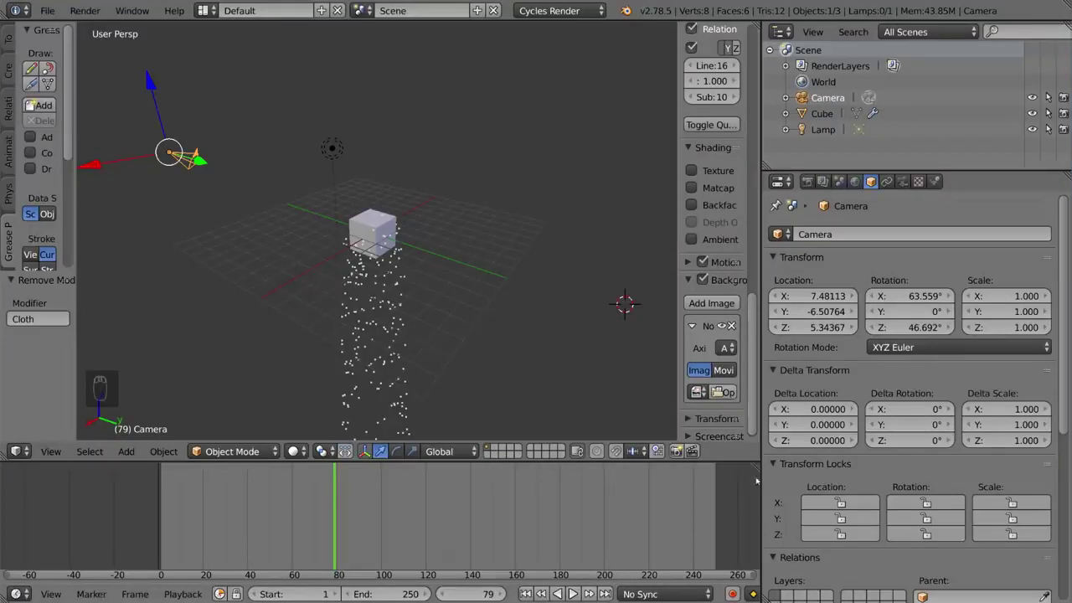
# - Split the timeline into two side-by-side editors and widen the right one
pyautogui.moveTo(758, 465); pyautogui.dragTo(459, 482)
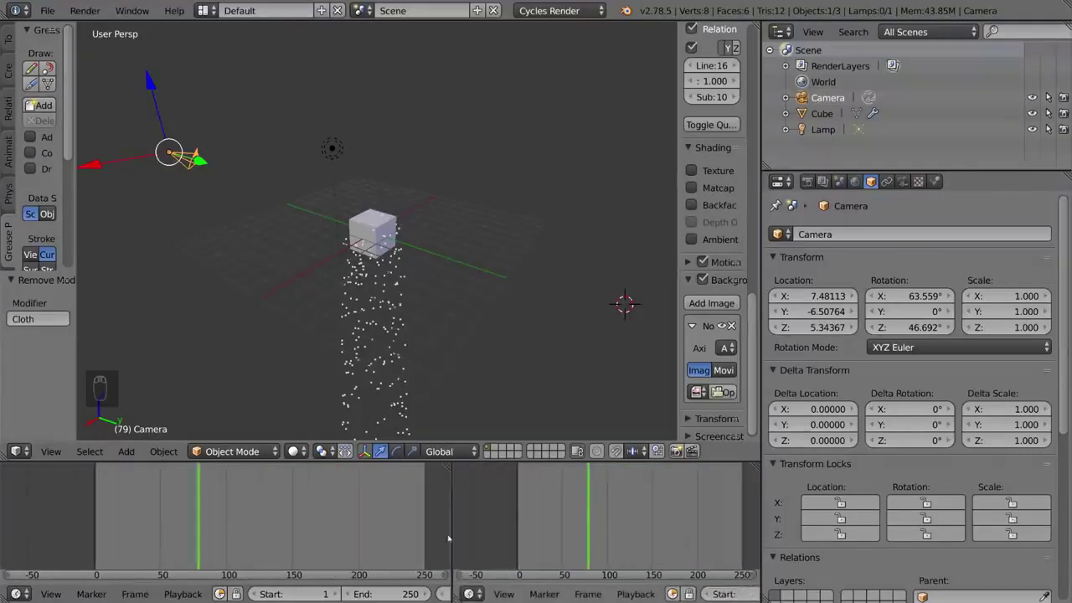
pyautogui.moveTo(448, 539)
pyautogui.mouseDown()
pyautogui.moveTo(367, 544)
pyautogui.moveTo(494, 543)
pyautogui.moveTo(452, 542)
pyautogui.mouseUp()
pyautogui.click(469, 593)
pyautogui.click(470, 595)
# - Turn the right-hand area into a 3D View, orbit it, then switch it to an Outliner
pyautogui.click(470, 594)
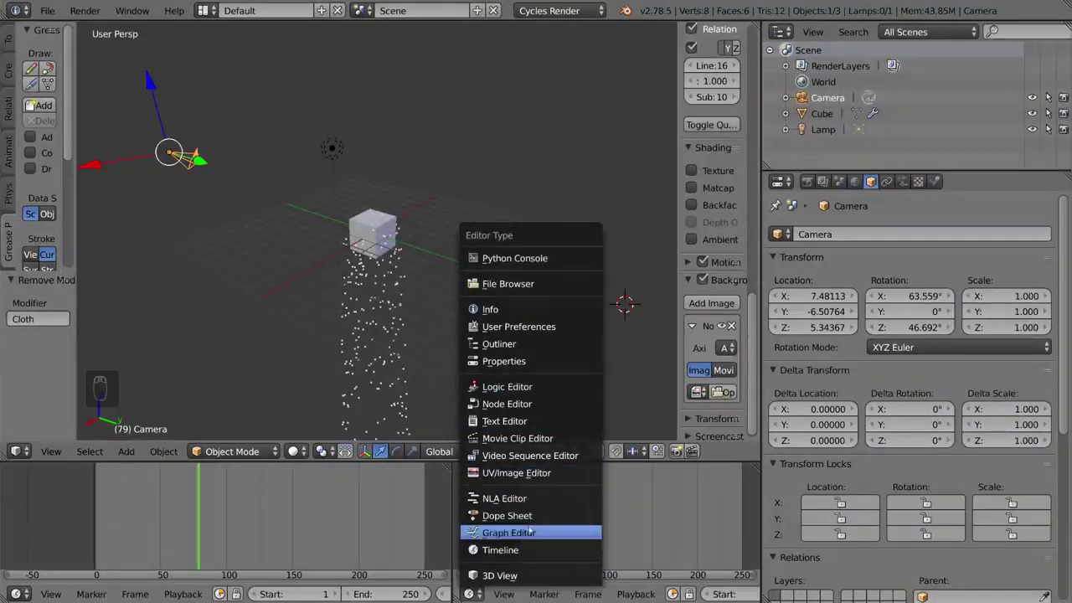
pyautogui.click(513, 576)
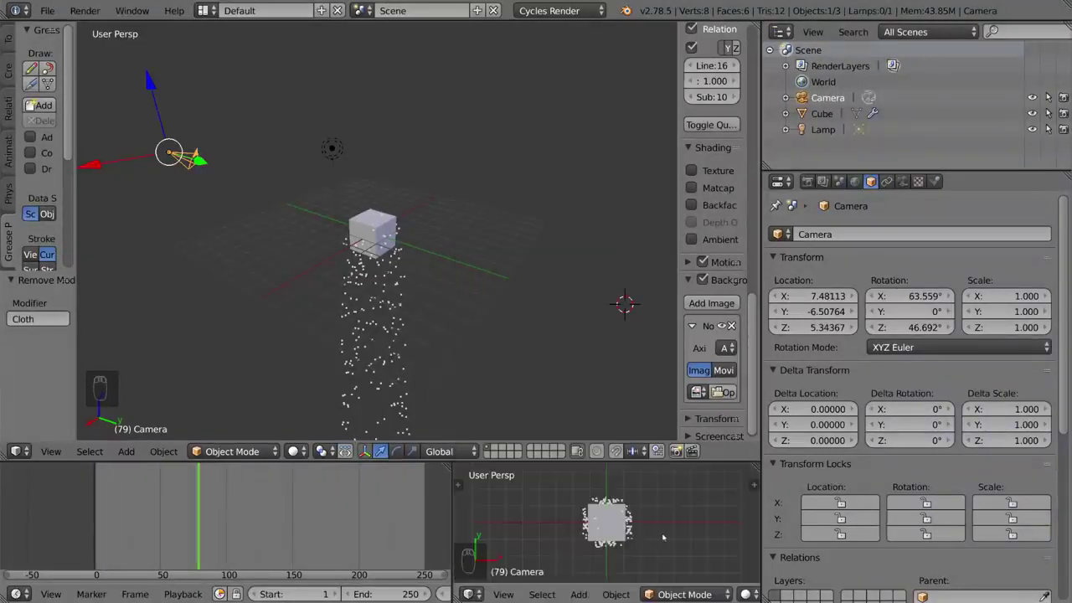
pyautogui.moveTo(664, 539); pyautogui.dragTo(560, 387, button='middle')
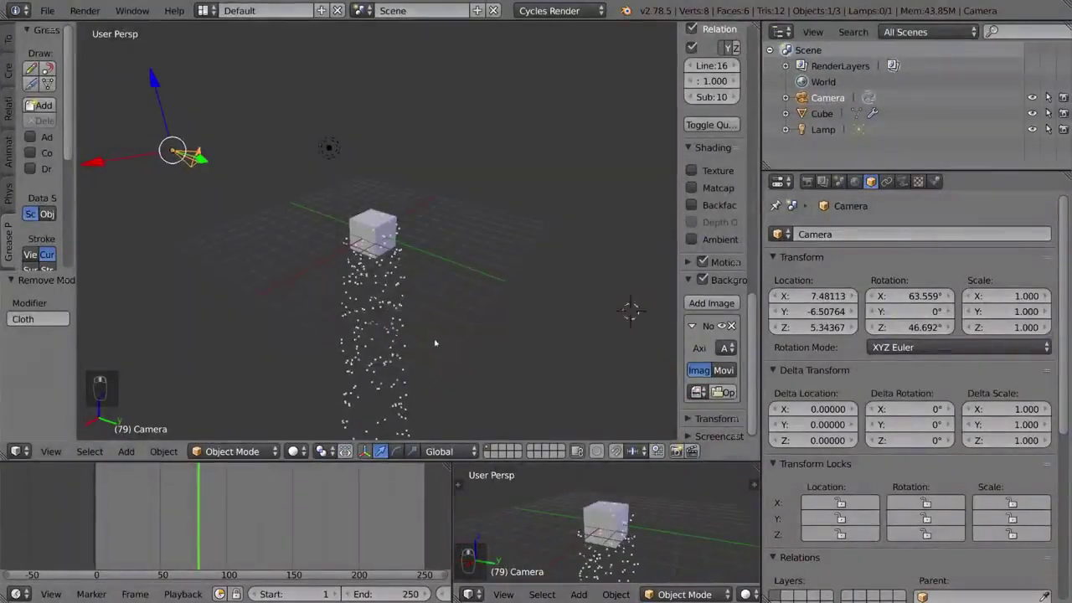
pyautogui.click(469, 594)
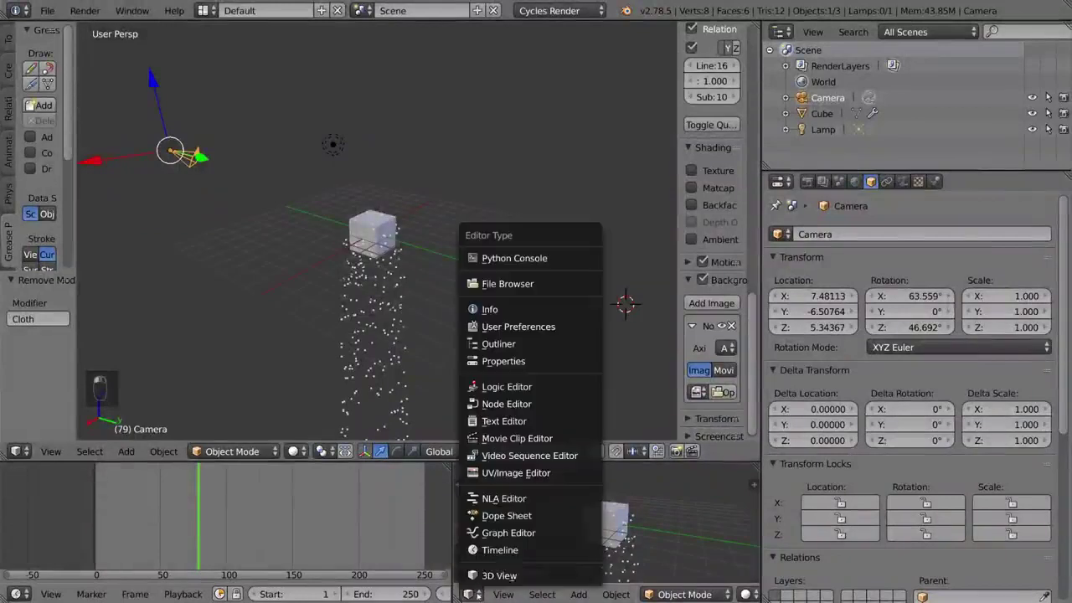
pyautogui.click(513, 340)
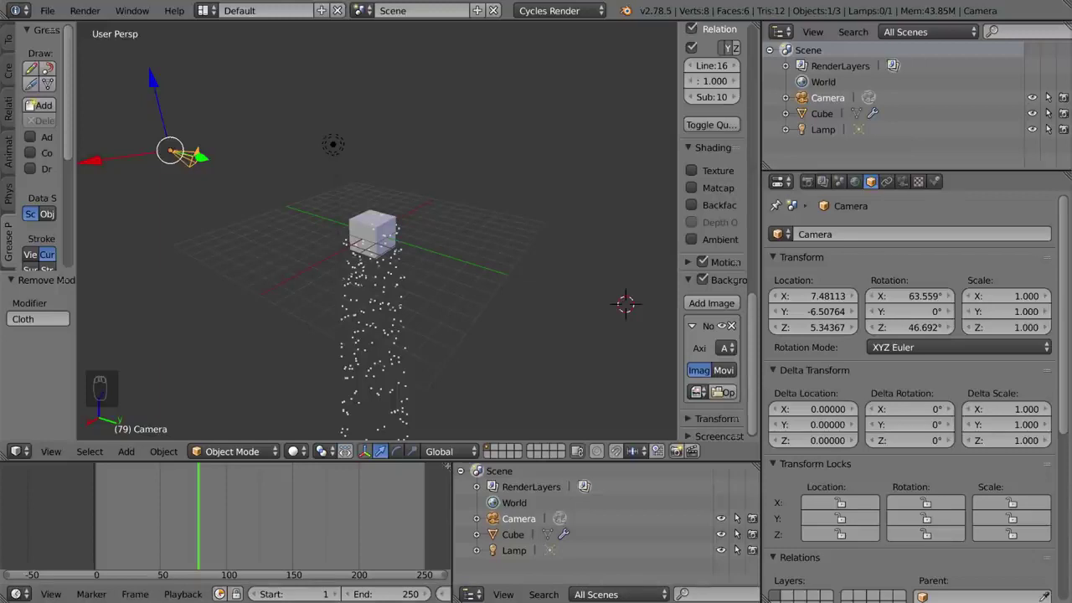
# - Drag from the area corner to join the bottom Outliner into the timeline
pyautogui.moveTo(458, 596); pyautogui.dragTo(458, 597)
pyautogui.moveTo(546, 470); pyautogui.dragTo(695, 514)
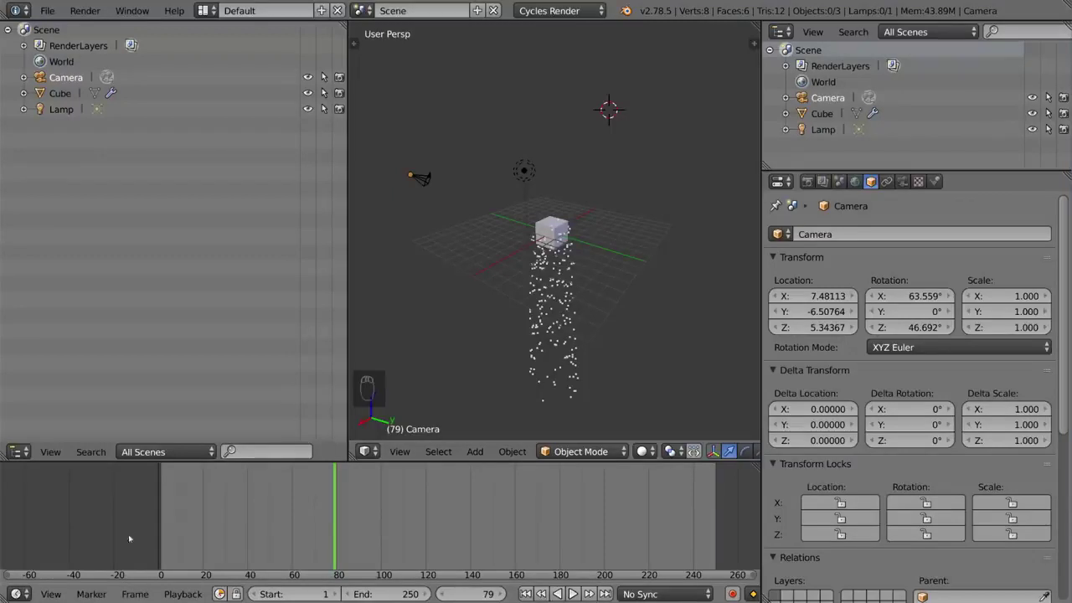
# - Split the timeline into two stacked timelines, then join them back into one
pyautogui.moveTo(4, 600); pyautogui.dragTo(84, 524)
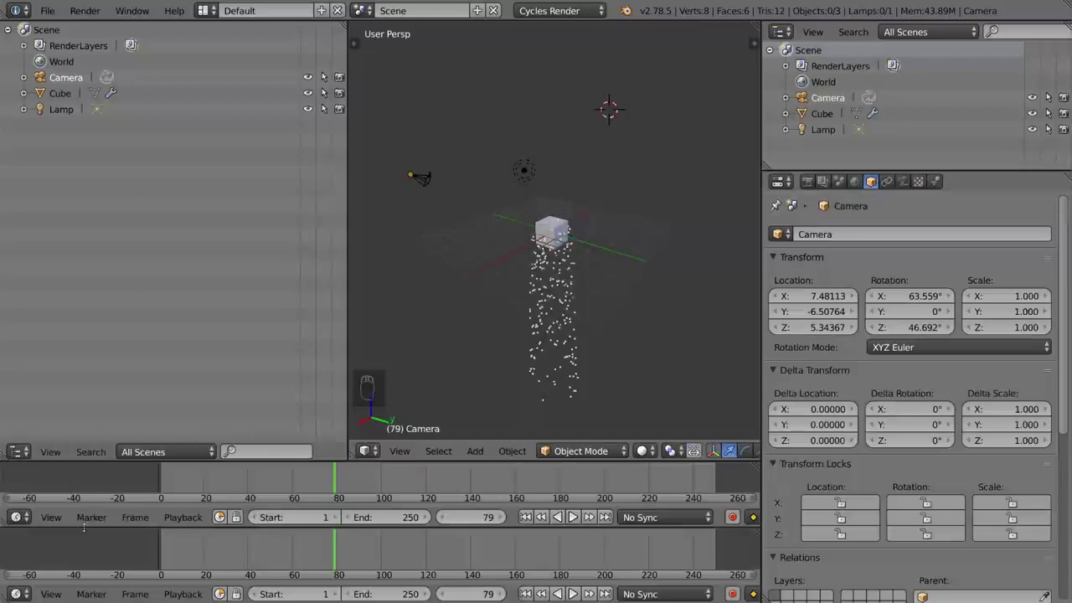
pyautogui.moveTo(6, 527); pyautogui.dragTo(9, 540)
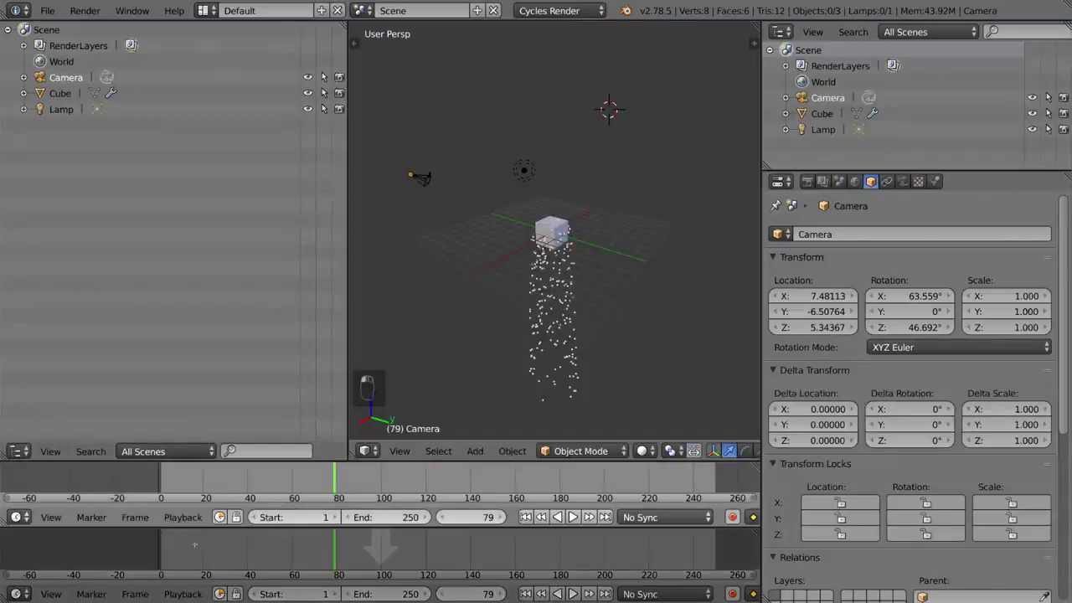
pyautogui.moveTo(443, 547); pyautogui.dragTo(427, 553)
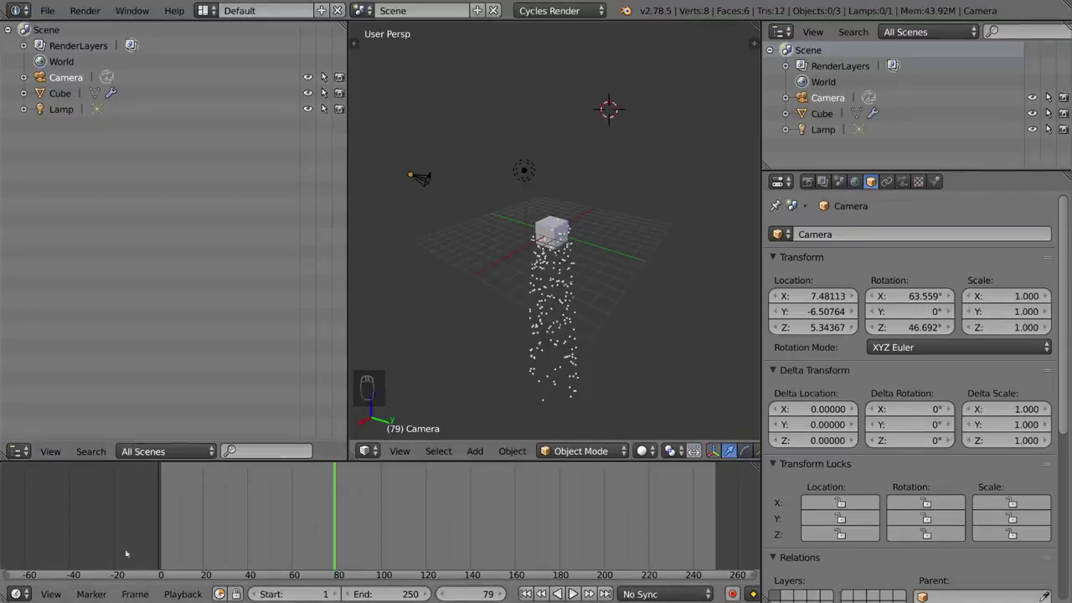
pyautogui.moveTo(4, 599); pyautogui.dragTo(138, 533)
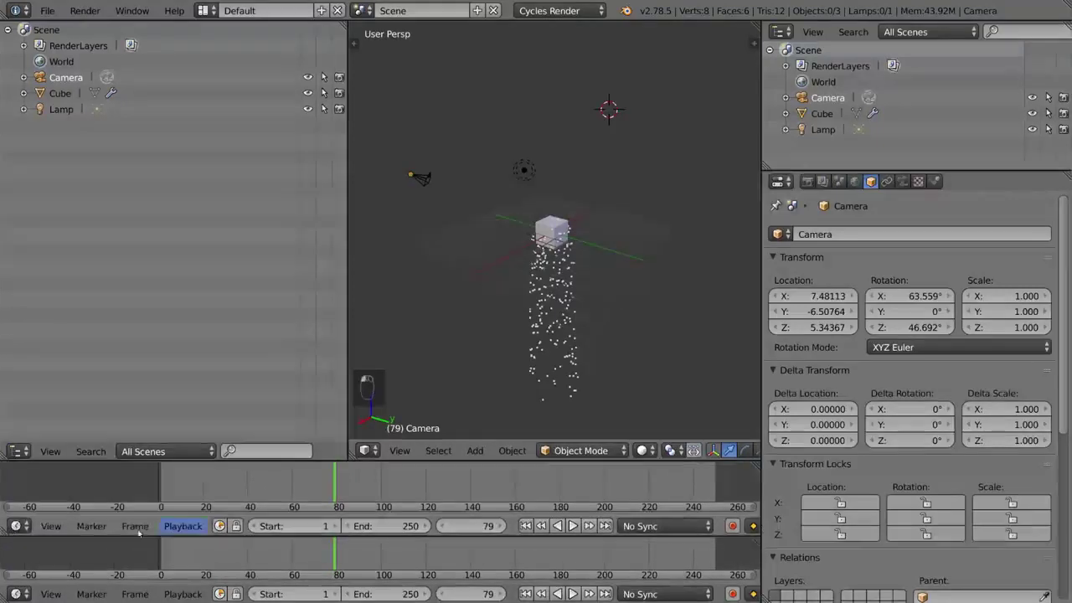
pyautogui.rightClick(139, 532)
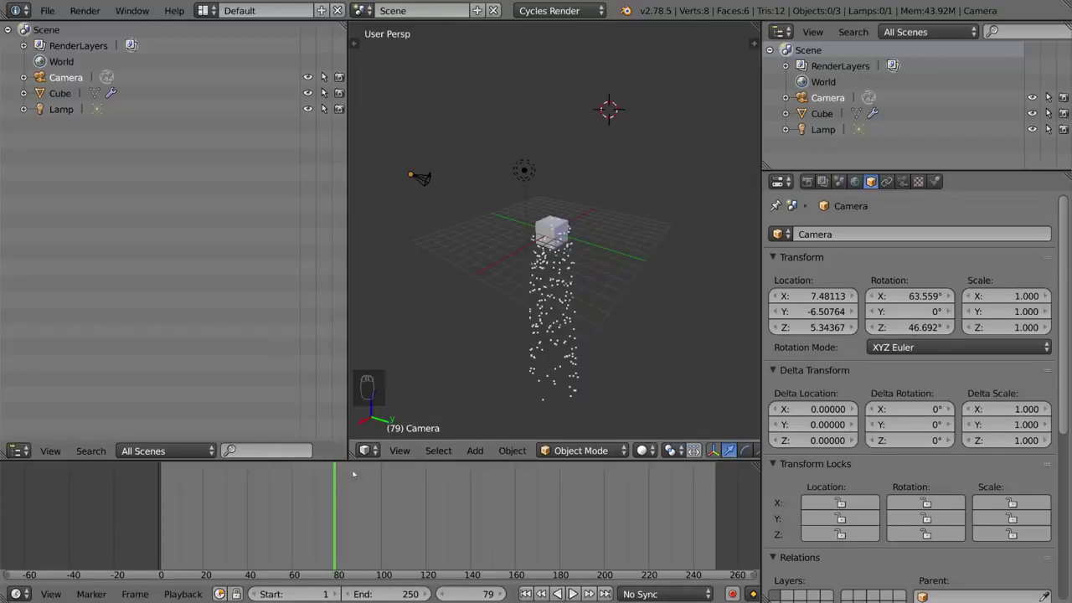
# - Join the left Outliner into the 3D view, then begin joining the timeline into it
pyautogui.moveTo(352, 459); pyautogui.dragTo(261, 451)
pyautogui.moveTo(201, 295); pyautogui.dragTo(201, 265)
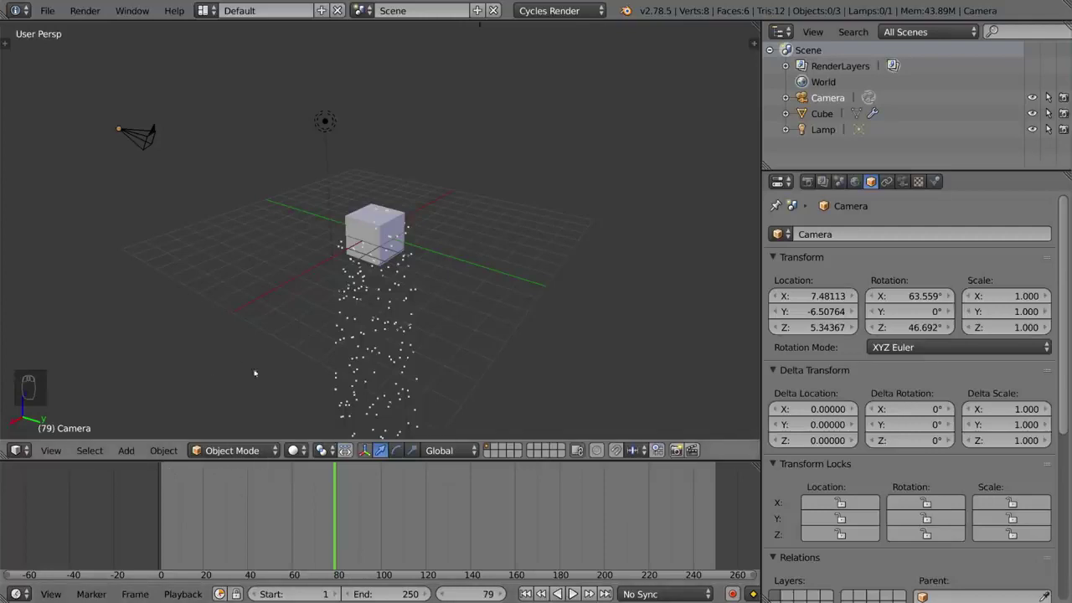
pyautogui.moveTo(7, 459); pyautogui.dragTo(18, 506)
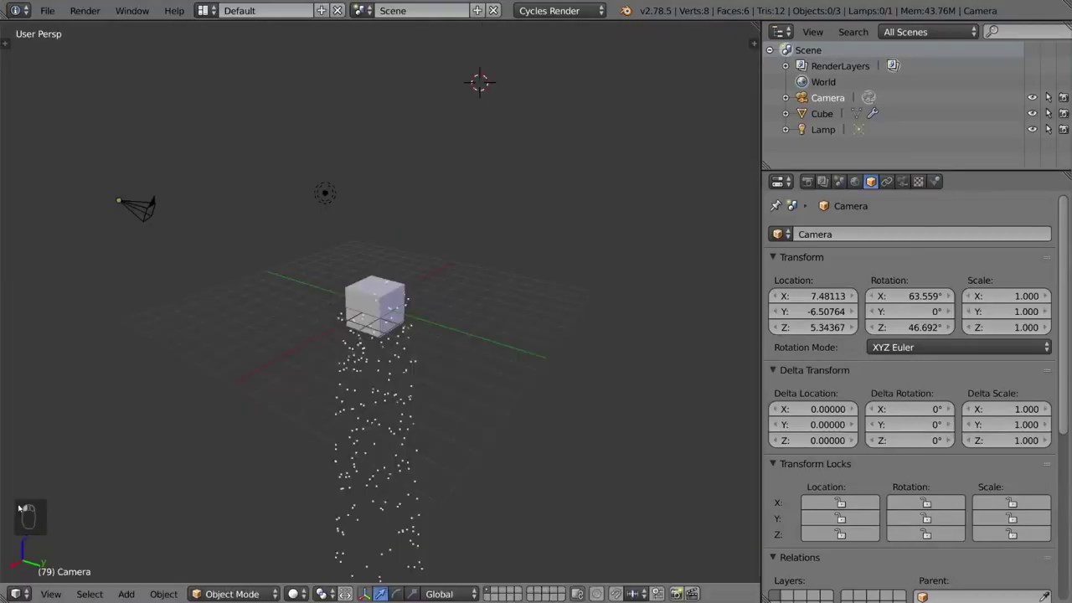